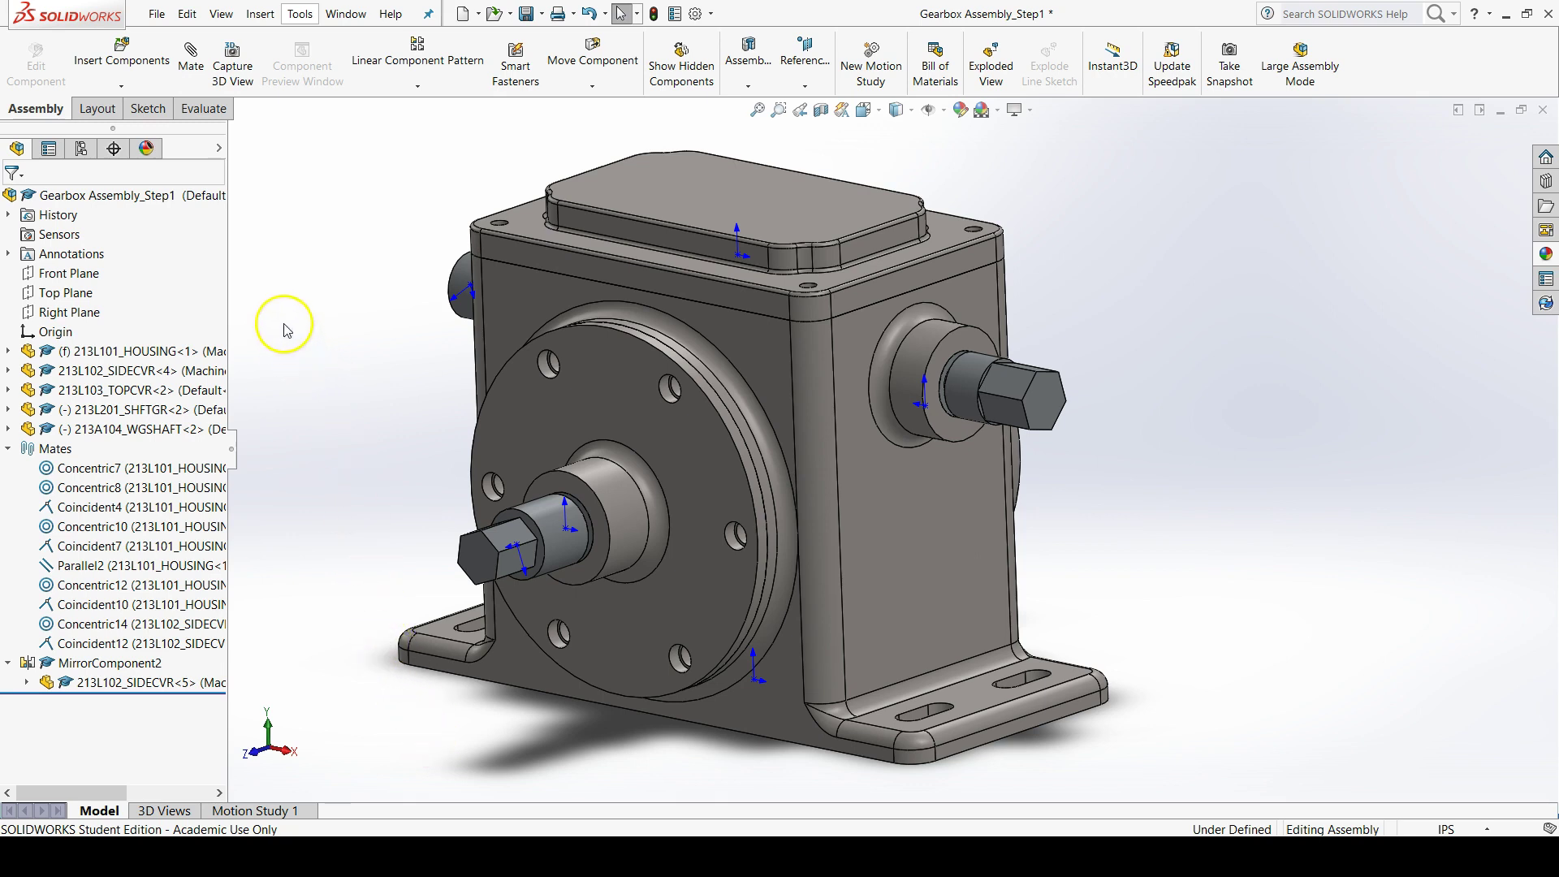
# Step: Load the 213L202_WRMGEAR part file through Insert Components for placement in the assembly
pyautogui.click(133, 67)
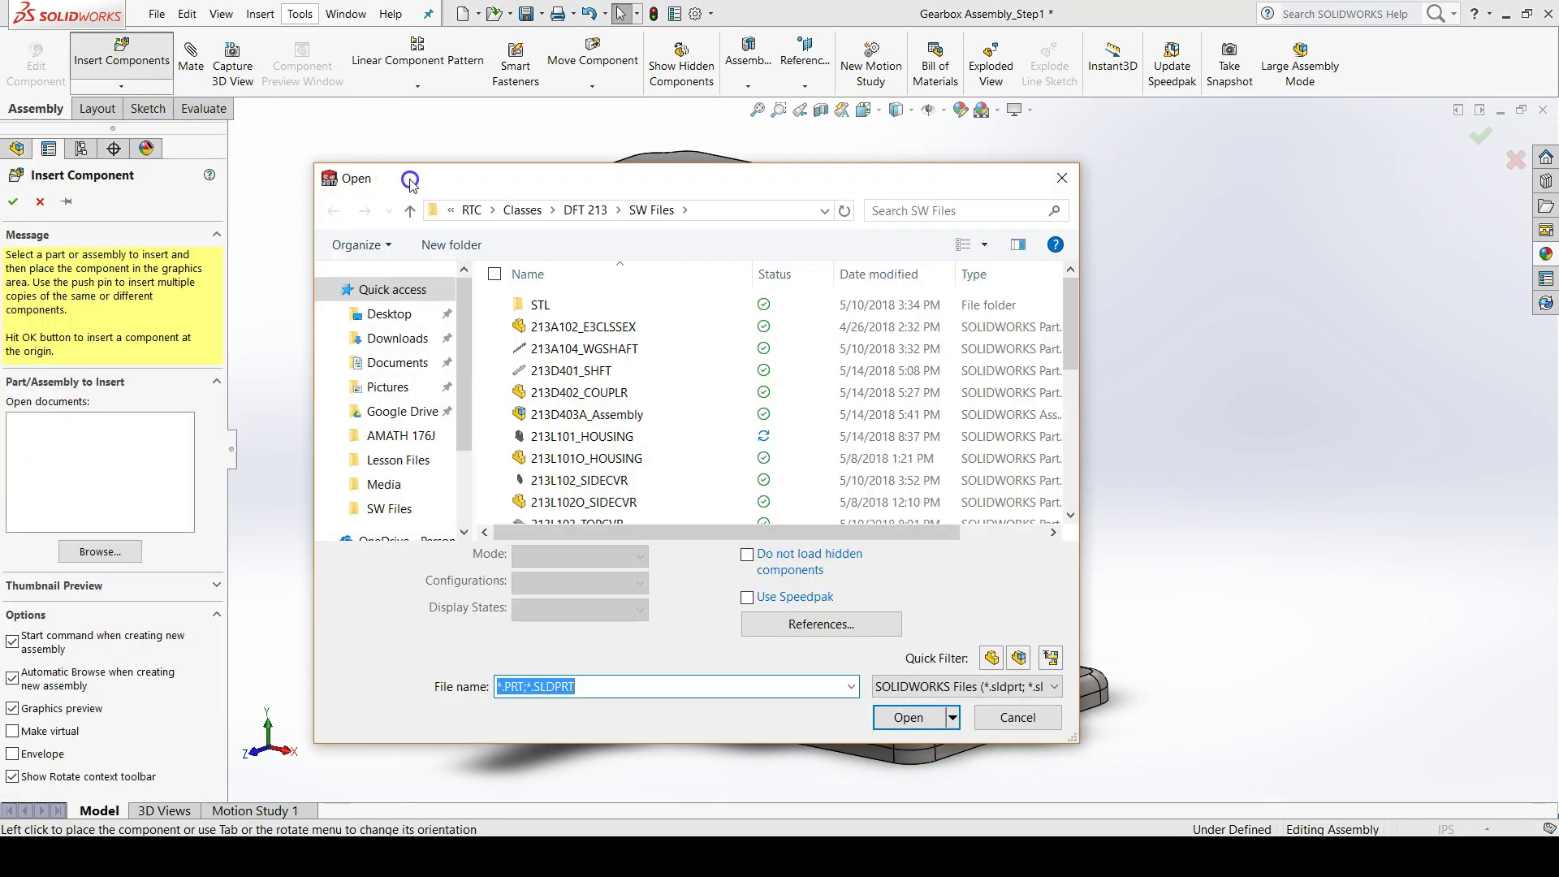
pyautogui.moveTo(411, 183)
pyautogui.mouseDown()
pyautogui.moveTo(366, 159)
pyautogui.moveTo(393, 186)
pyautogui.moveTo(386, 145)
pyautogui.moveTo(395, 166)
pyautogui.mouseUp()
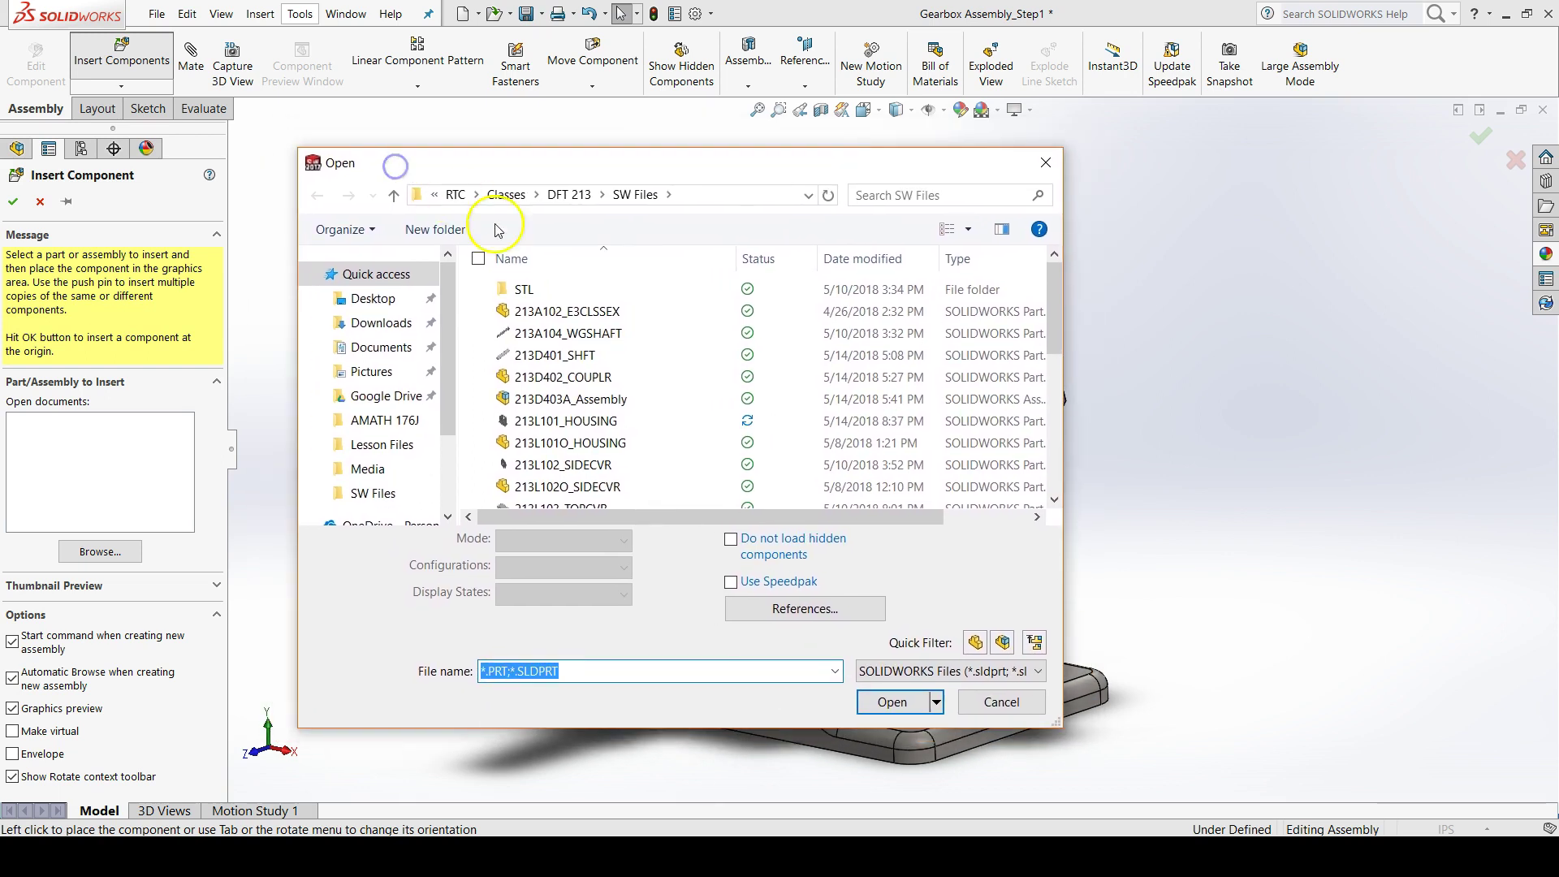
pyautogui.click(975, 704)
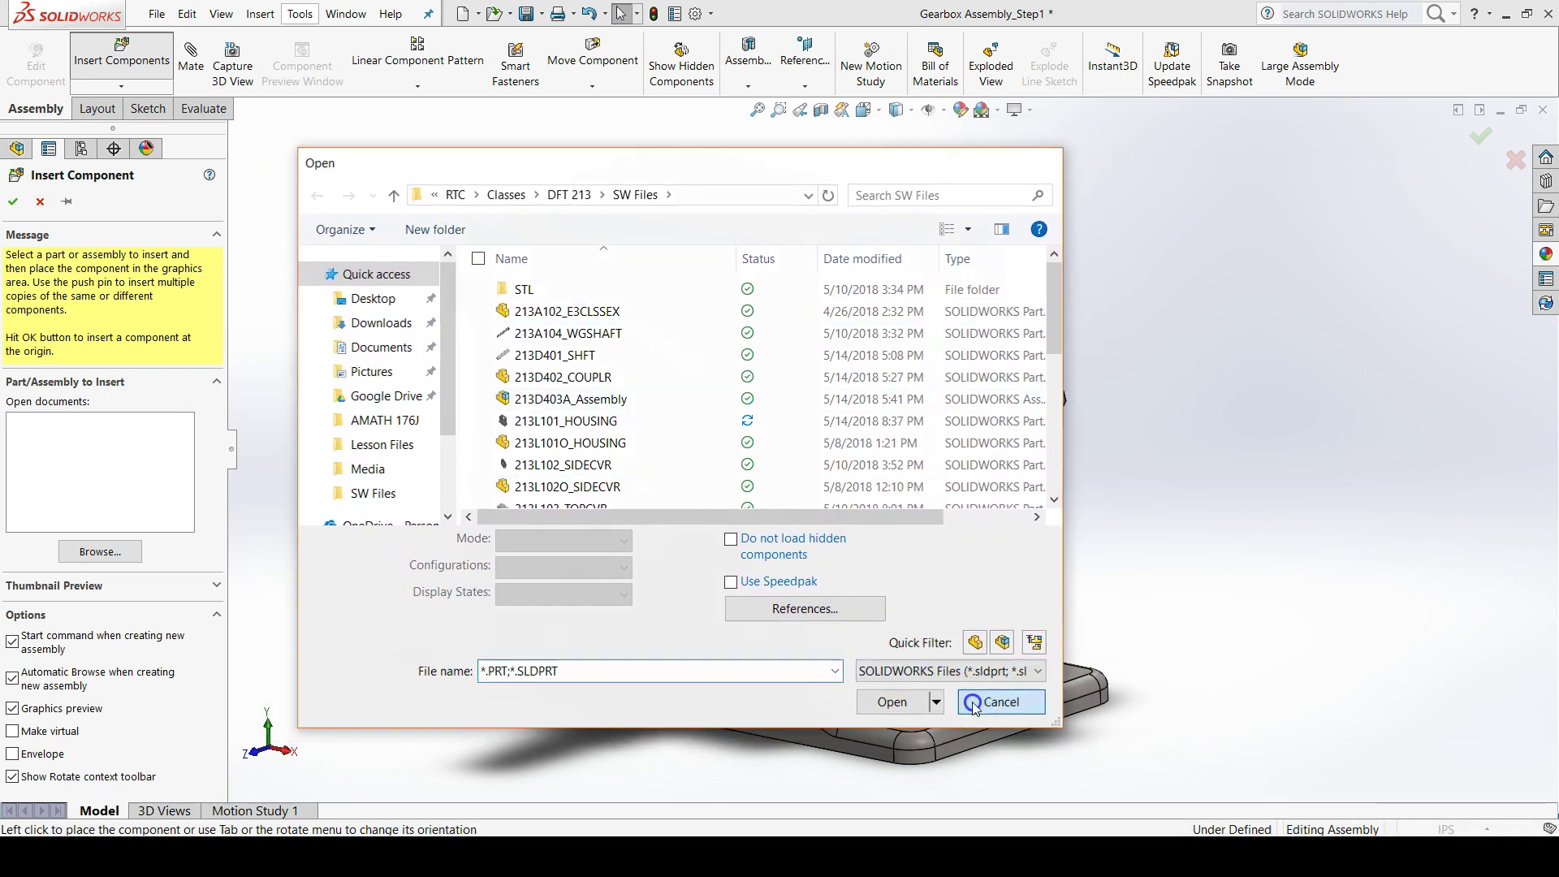
pyautogui.click(100, 551)
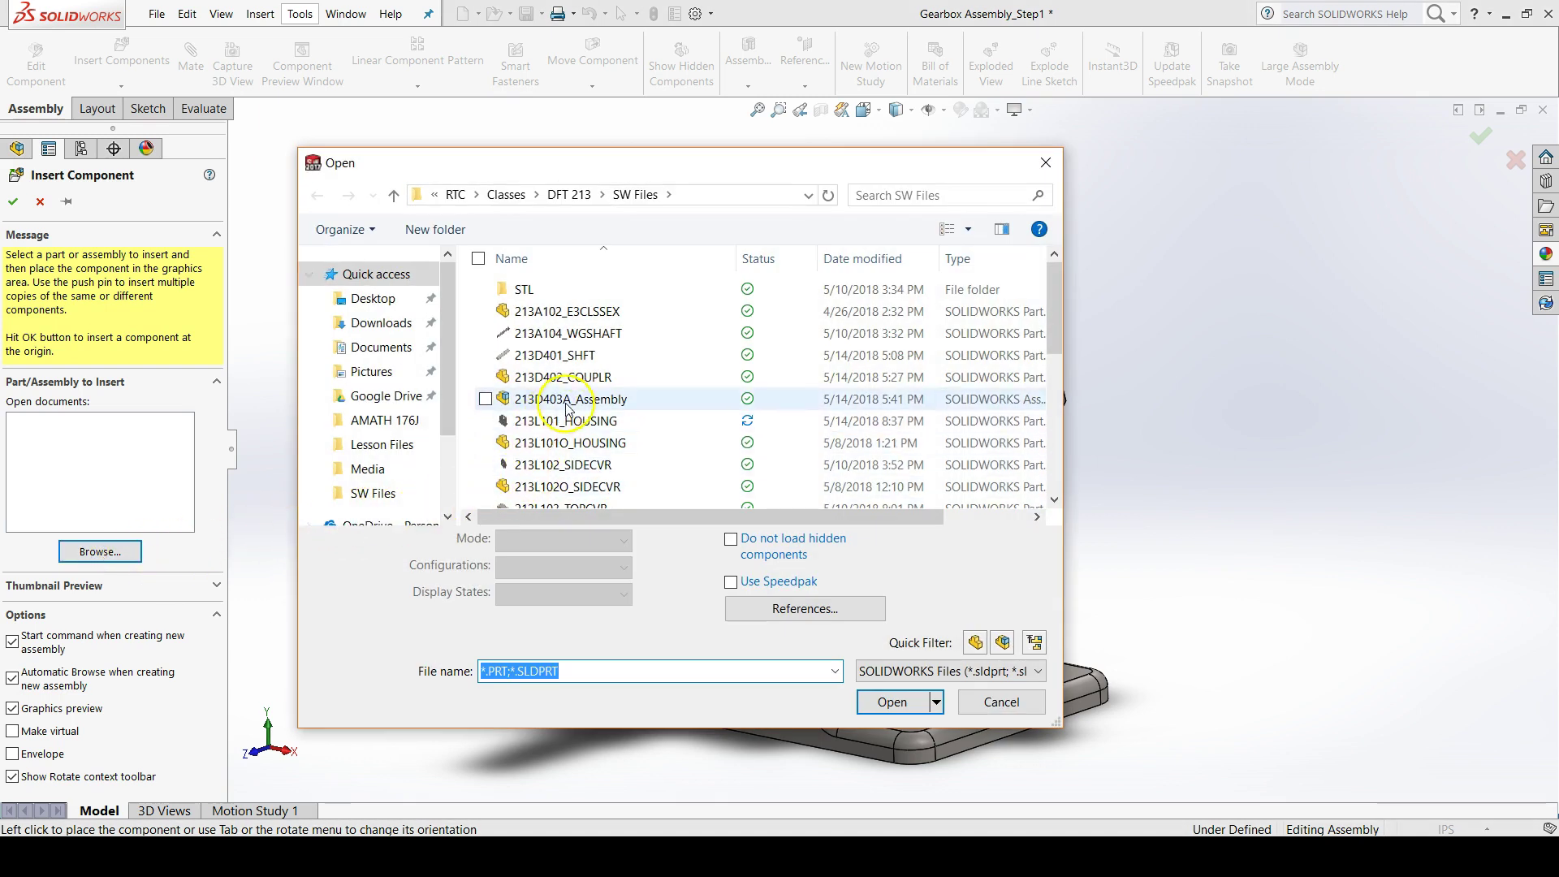
pyautogui.scroll(-2, 635, 333)
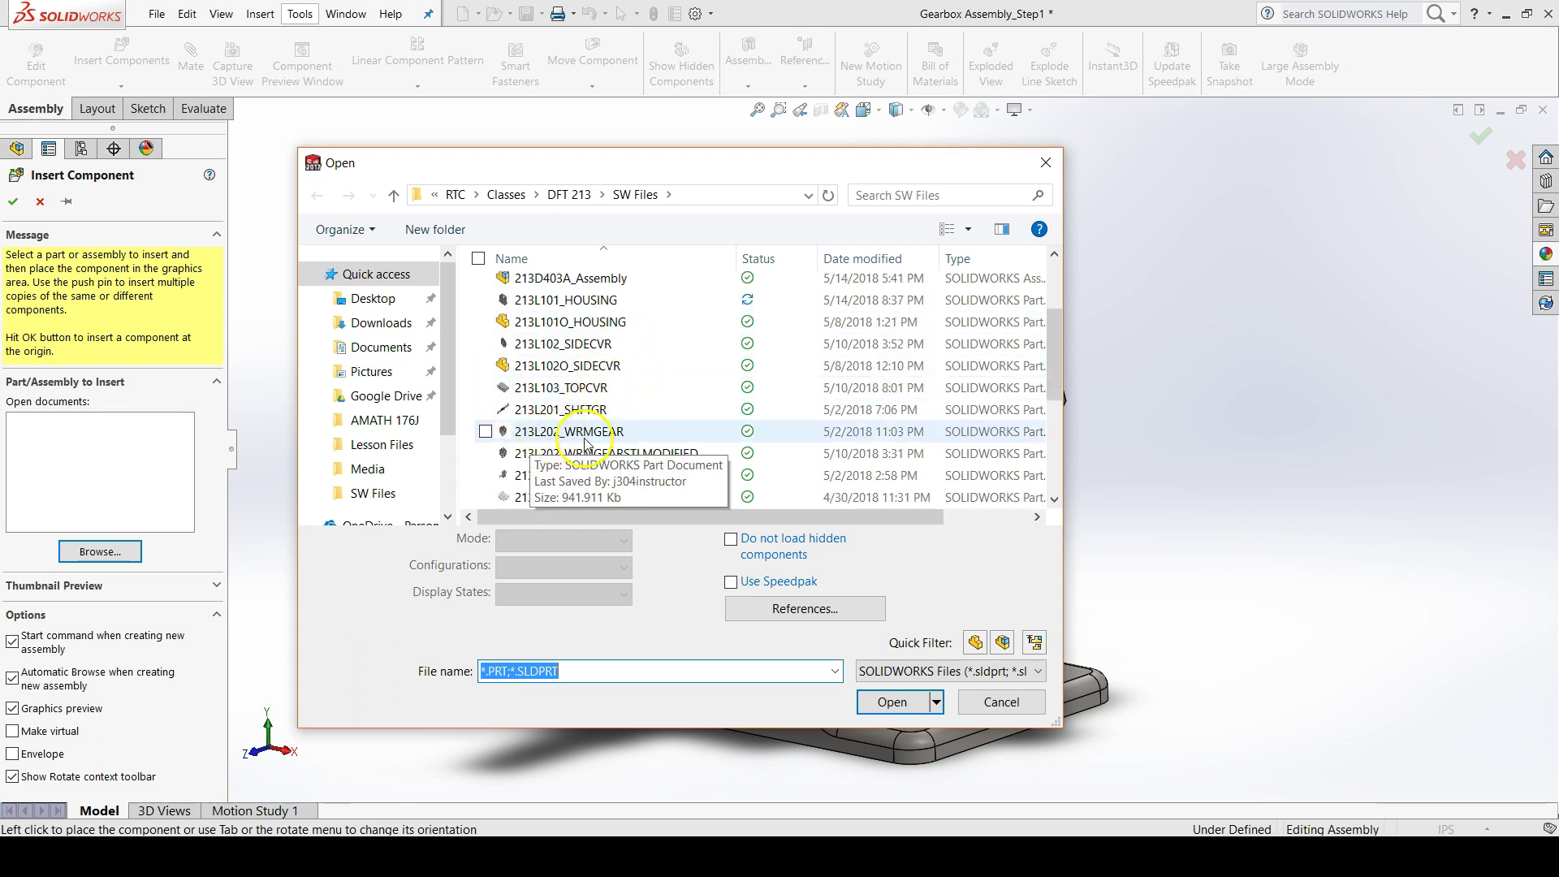
pyautogui.doubleClick(664, 439)
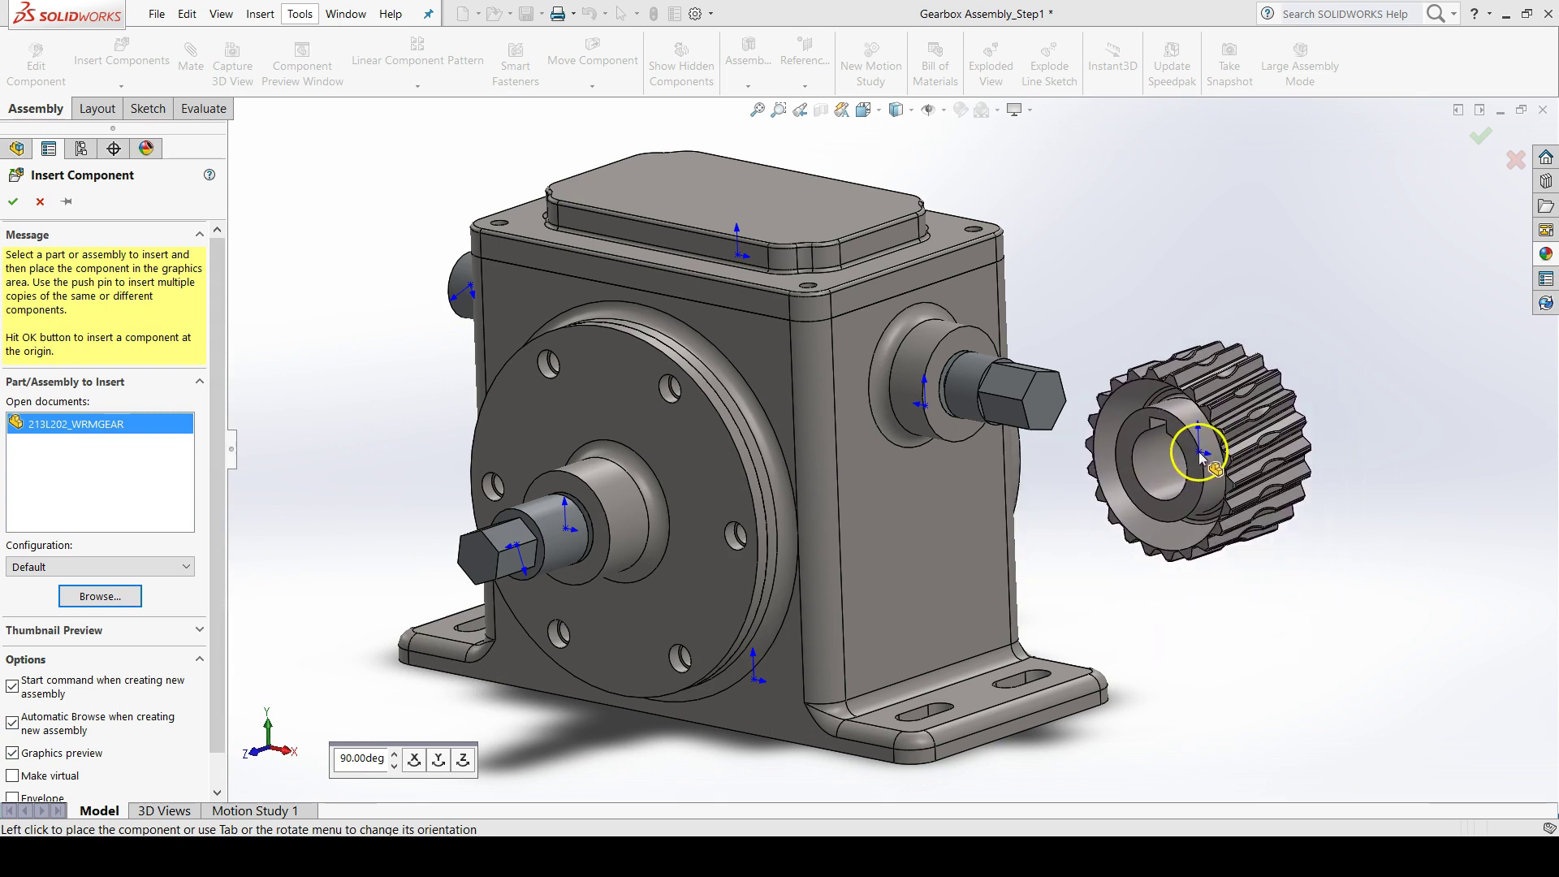
# Step: Drop the worm gear into the graphics area to the right of the gearbox
pyautogui.click(1201, 457)
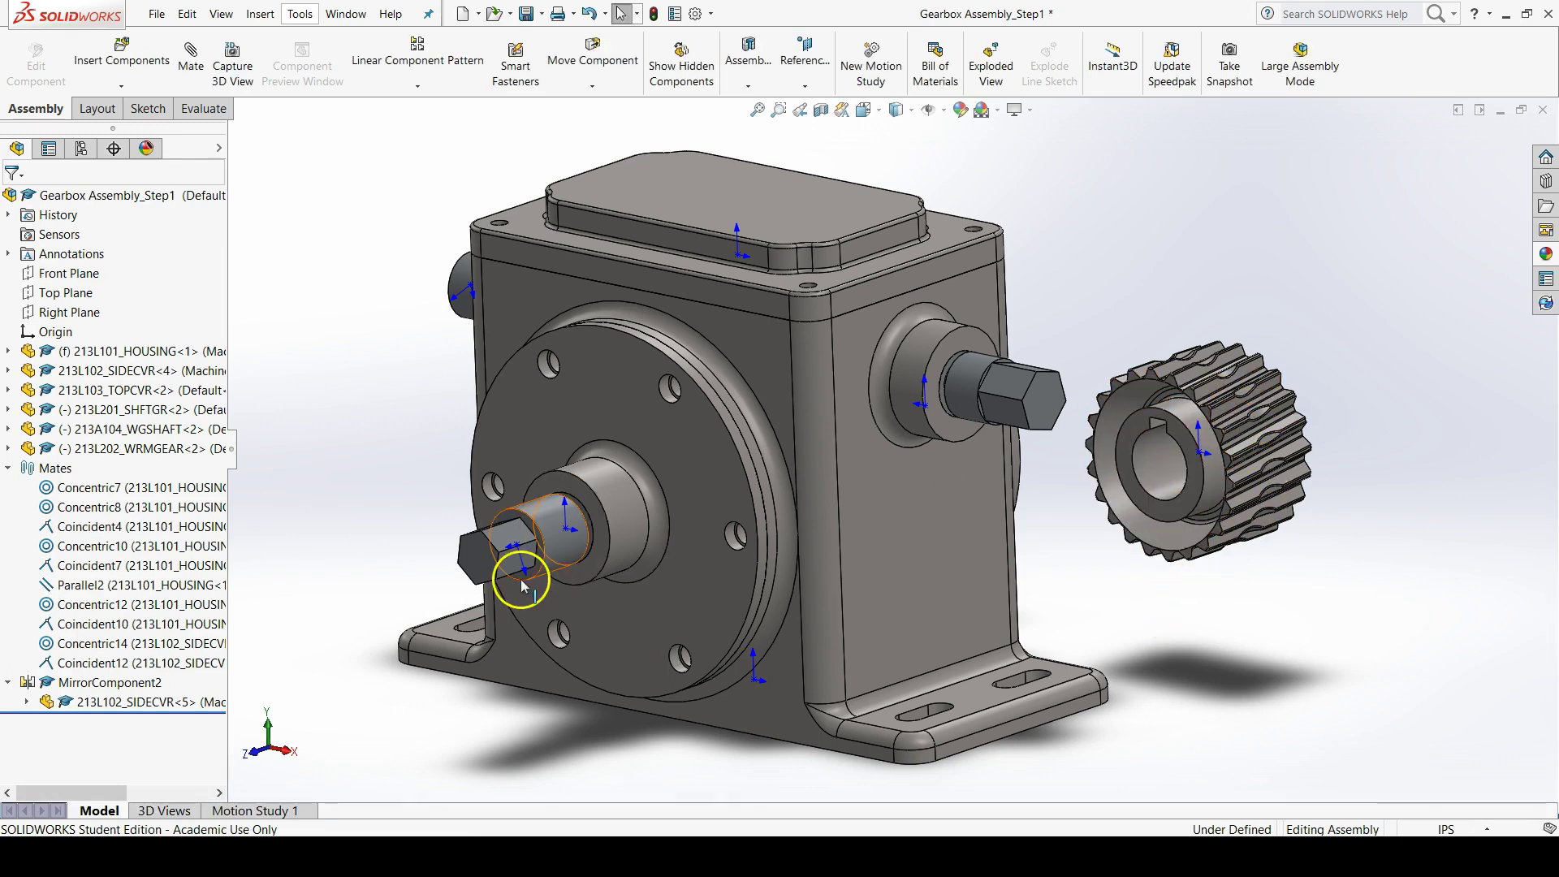
# Step: Hide the housing and the top cover with Hide Components, exposing the worm and gear shafts
pyautogui.click(544, 532)
pyautogui.click(593, 748)
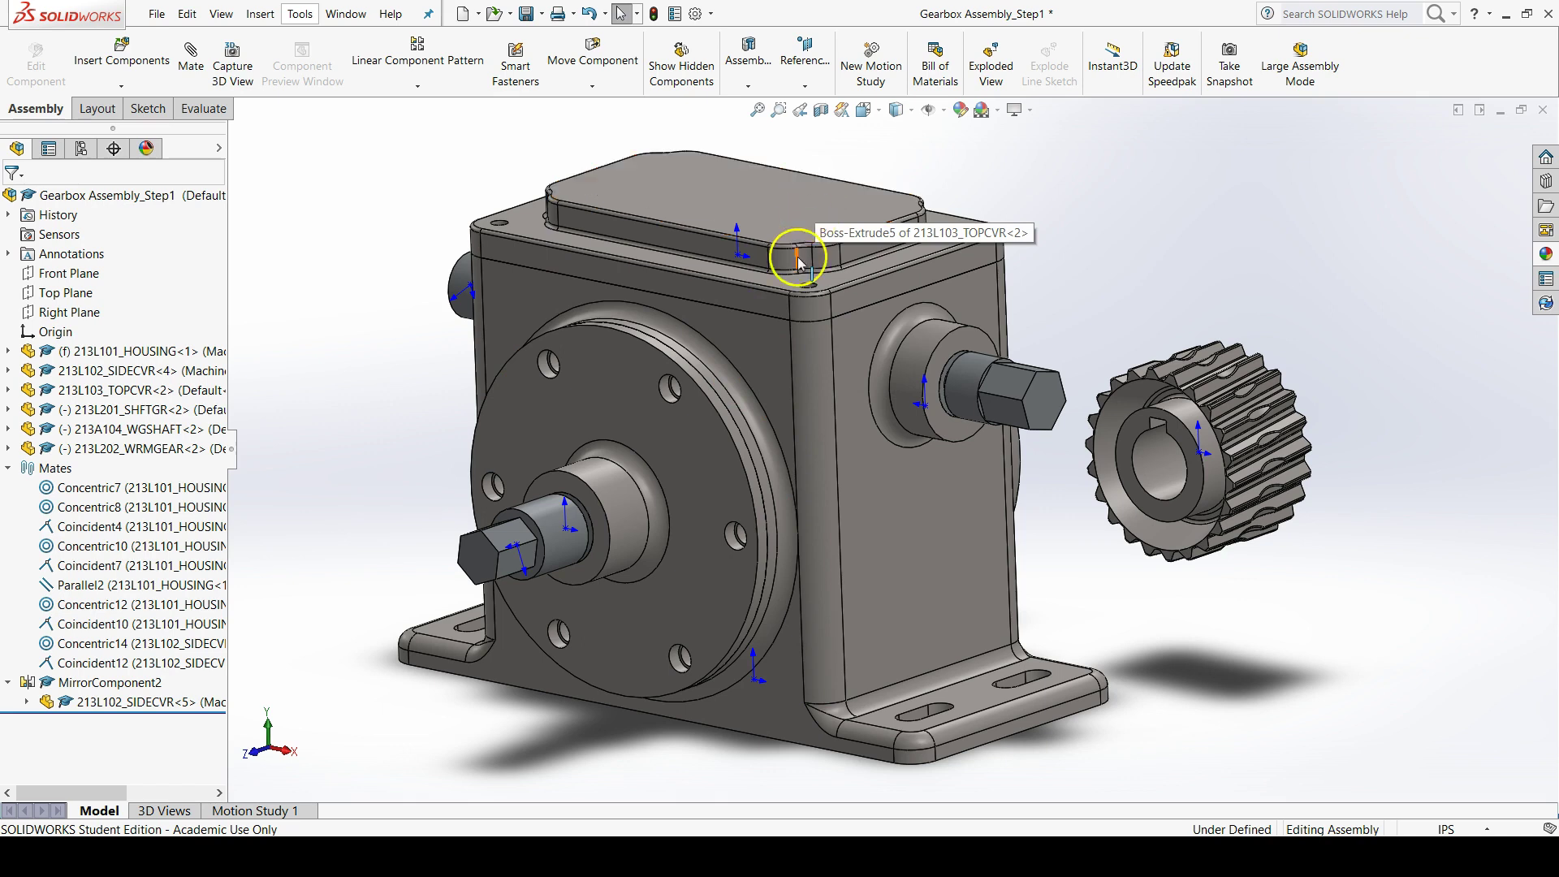
pyautogui.rightClick(770, 335)
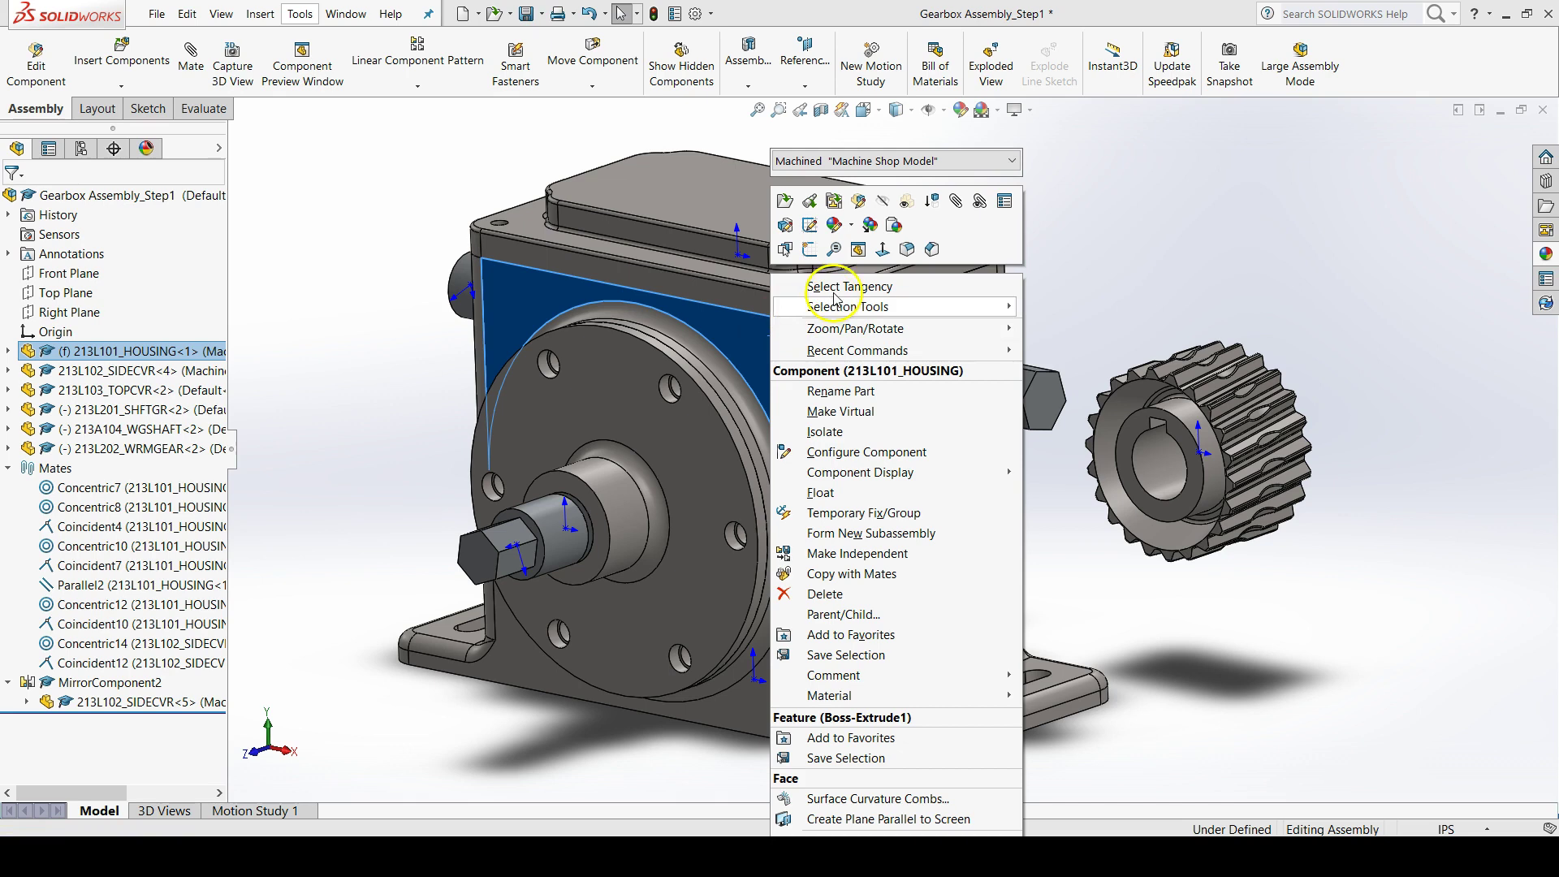
pyautogui.click(886, 203)
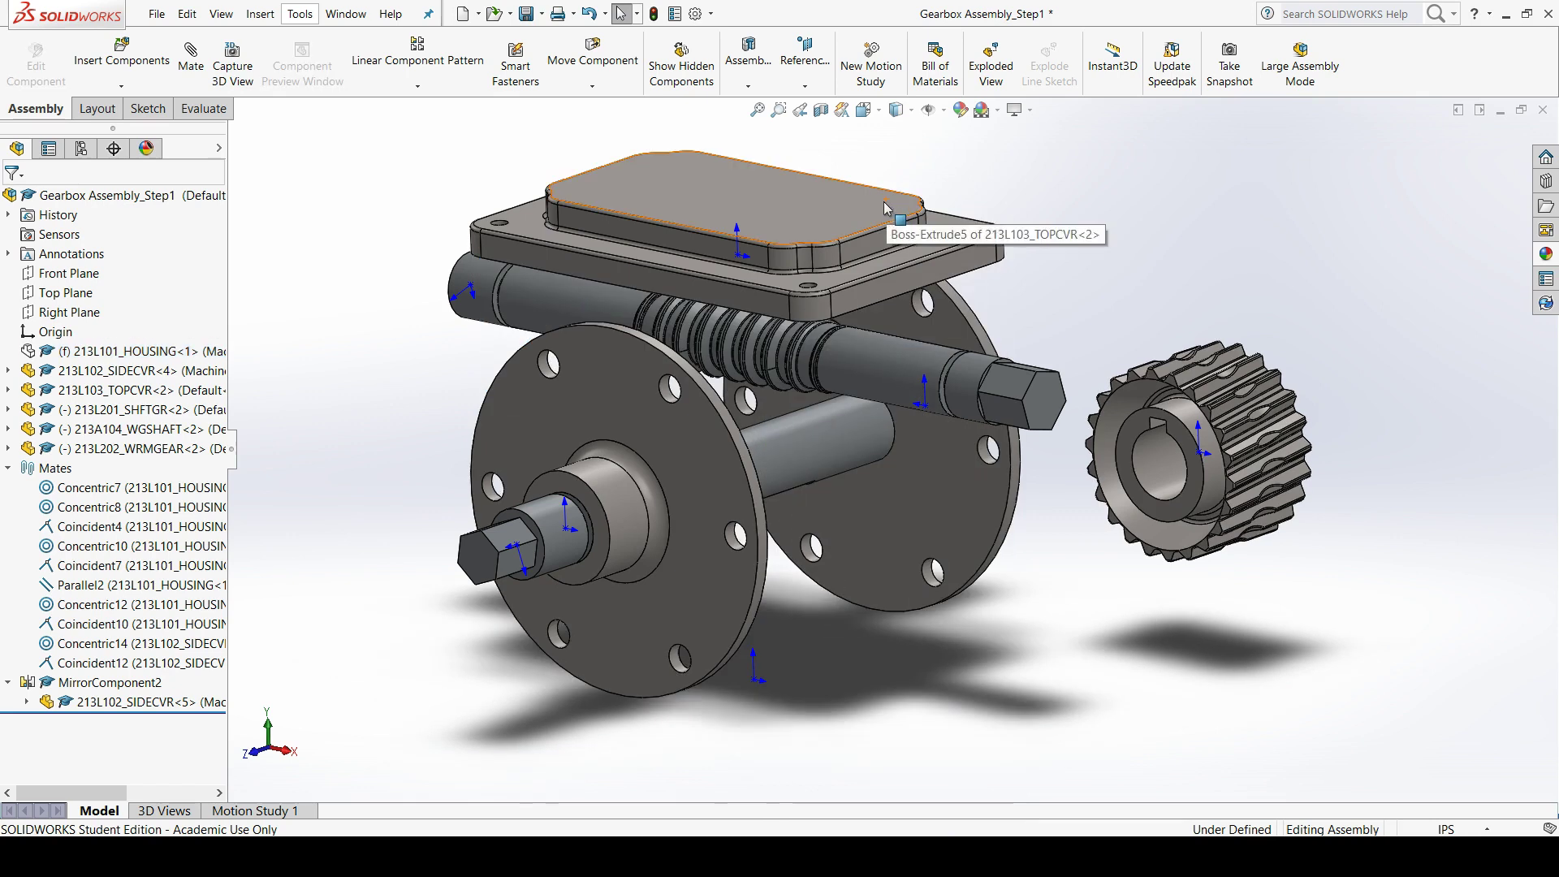
pyautogui.rightClick(804, 216)
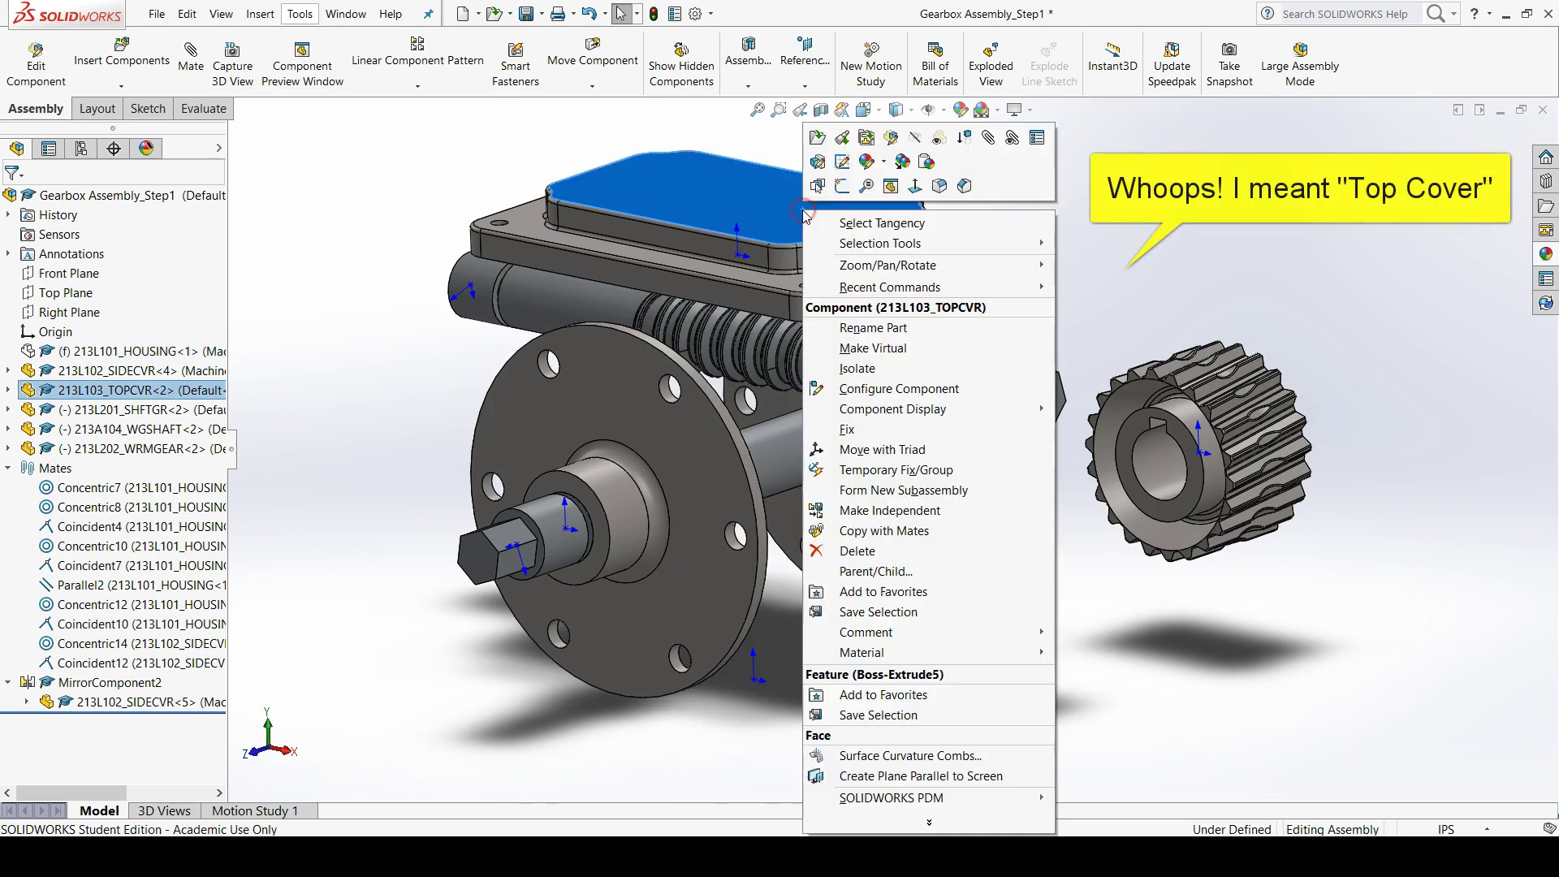
pyautogui.click(918, 140)
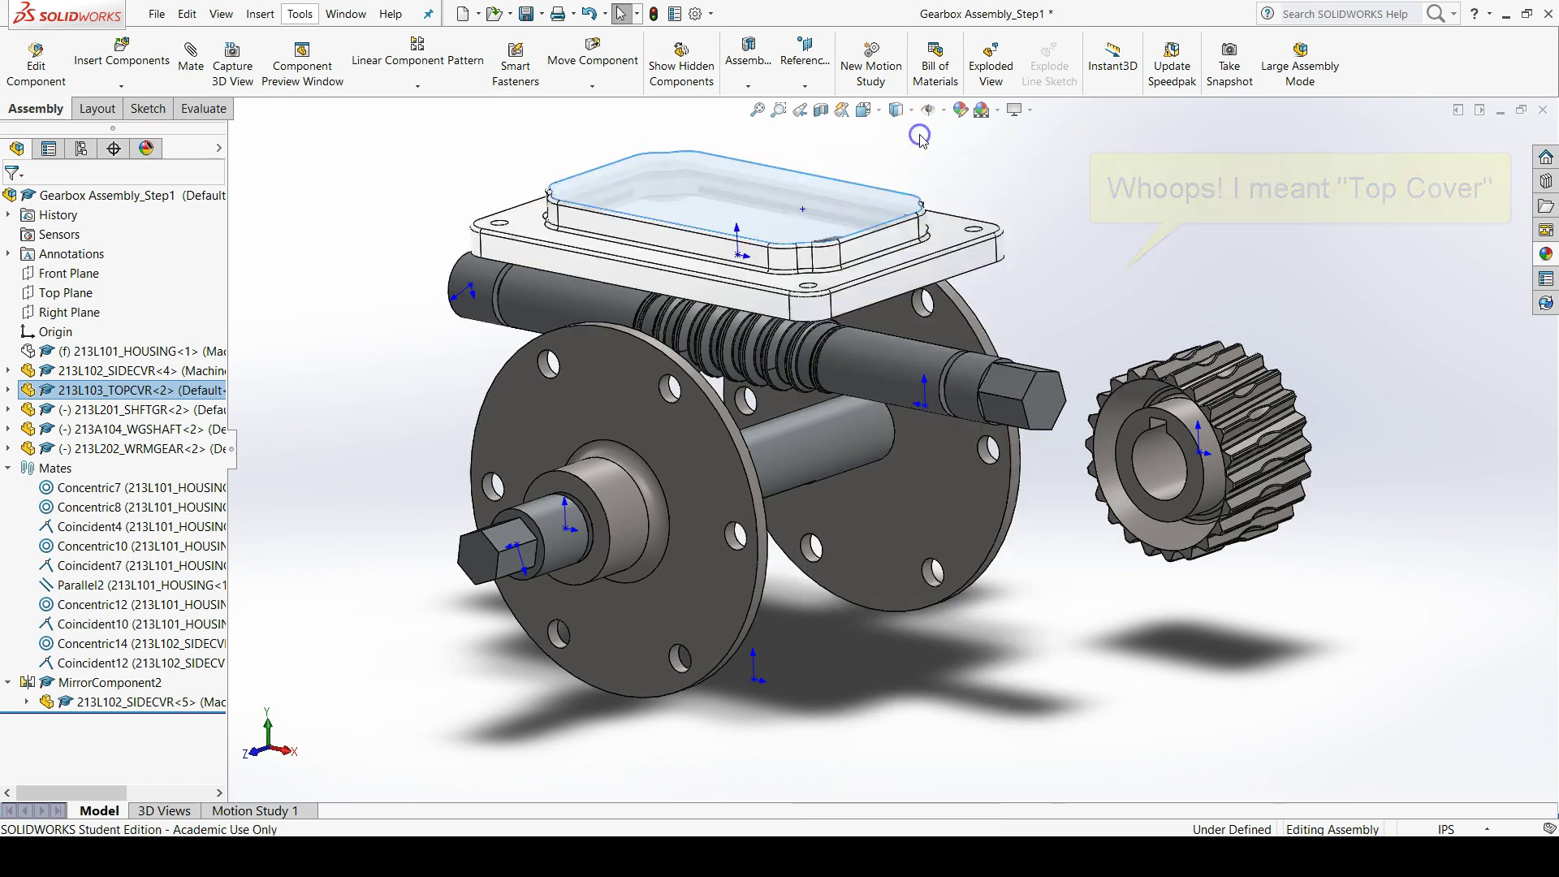
pyautogui.moveTo(899, 463); pyautogui.dragTo(983, 451, button='middle')
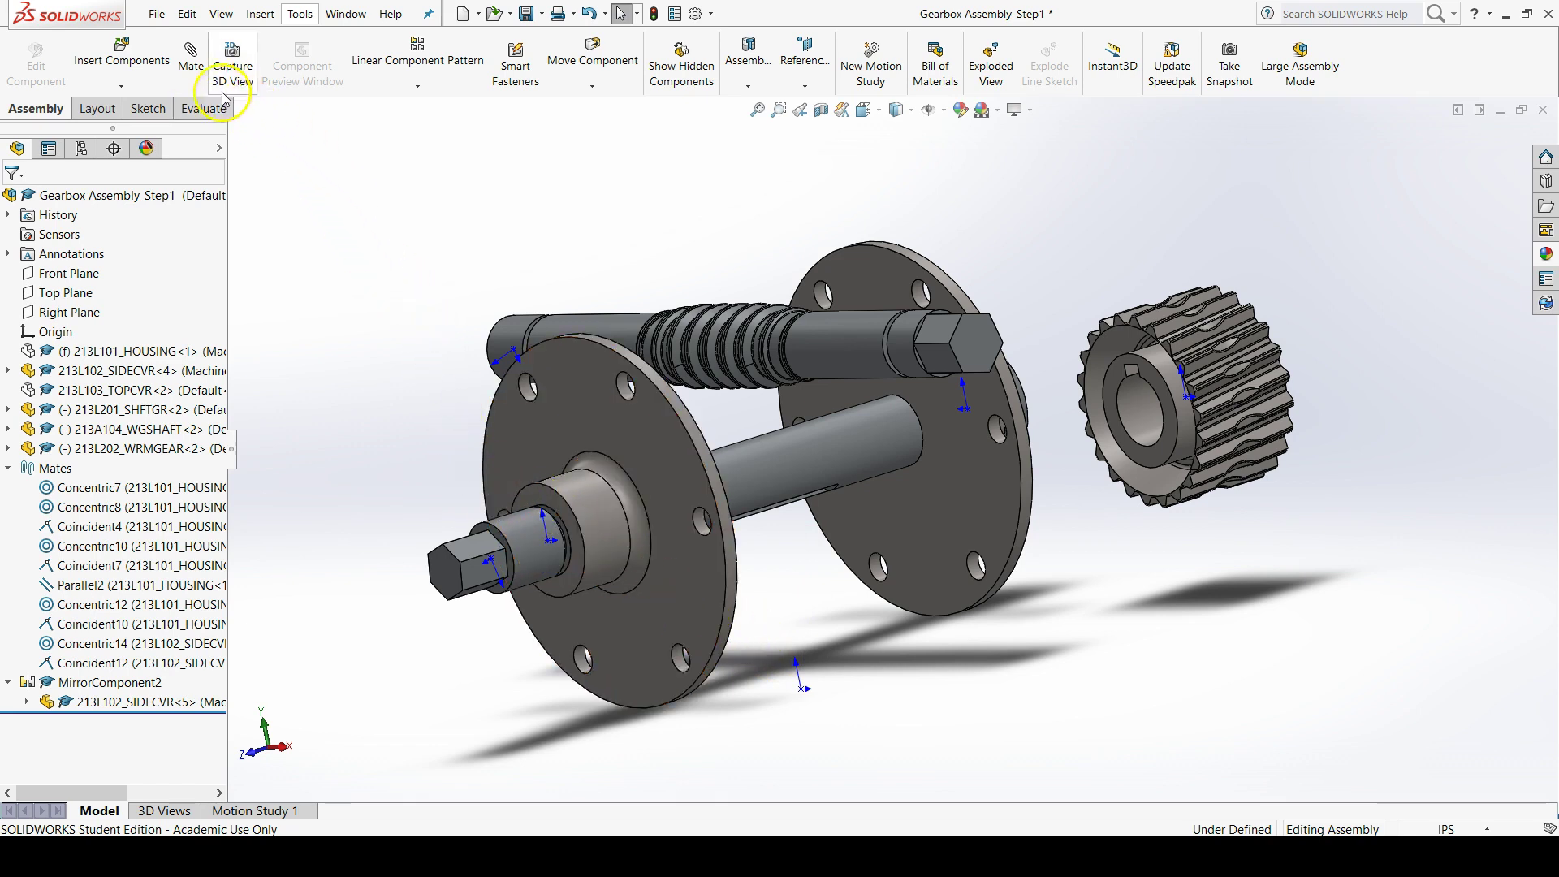
# Step: Mate the worm gear's bore concentric to the 213A104_WGSHAFT shaft face as Concentric17
pyautogui.click(192, 61)
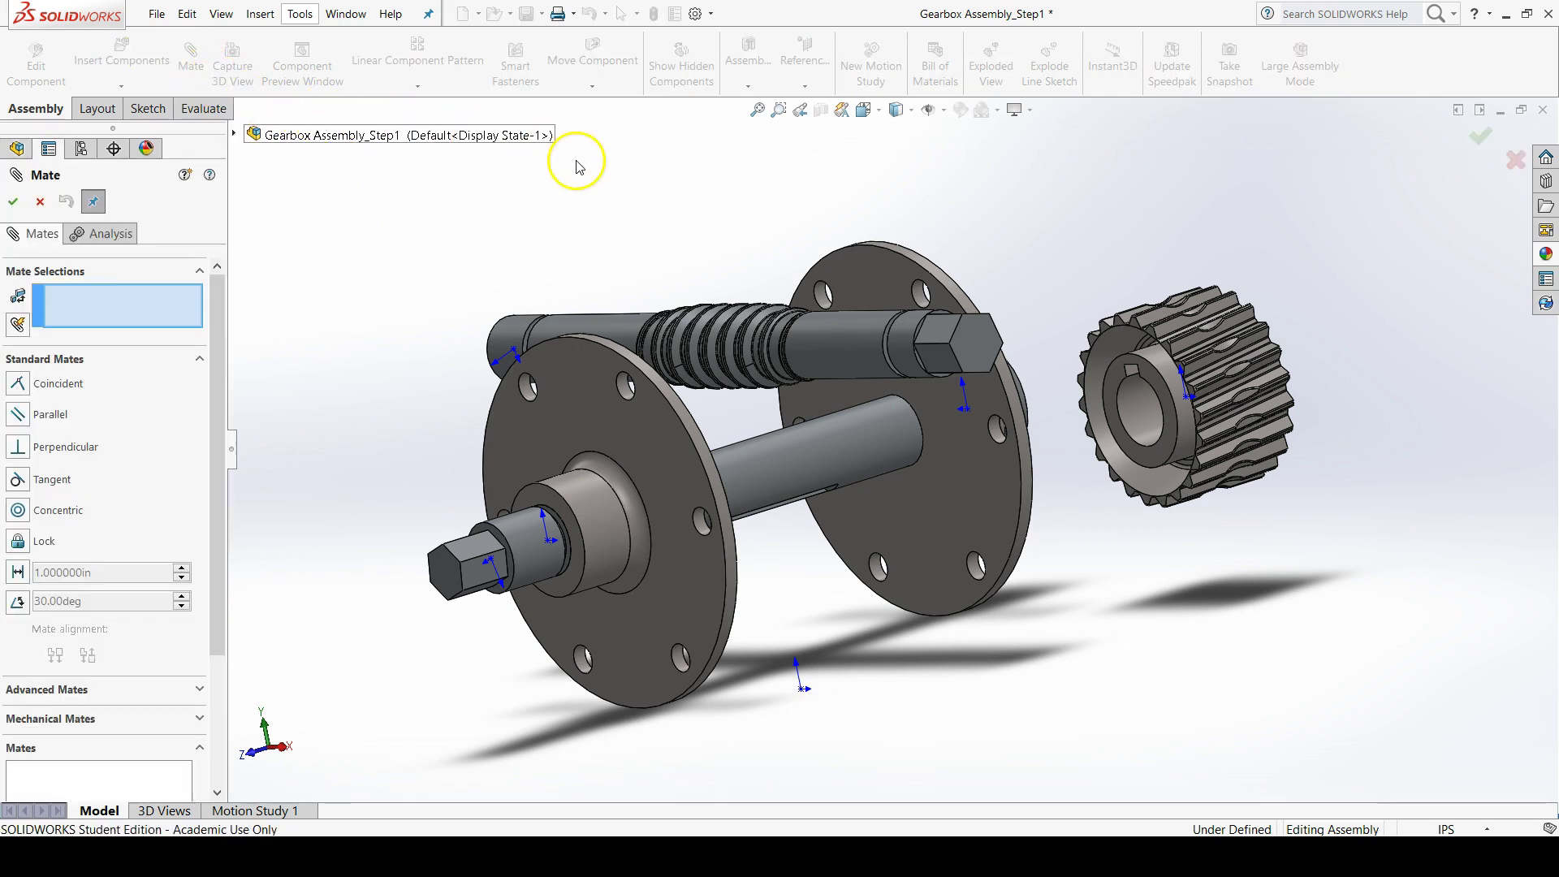
pyautogui.click(1135, 413)
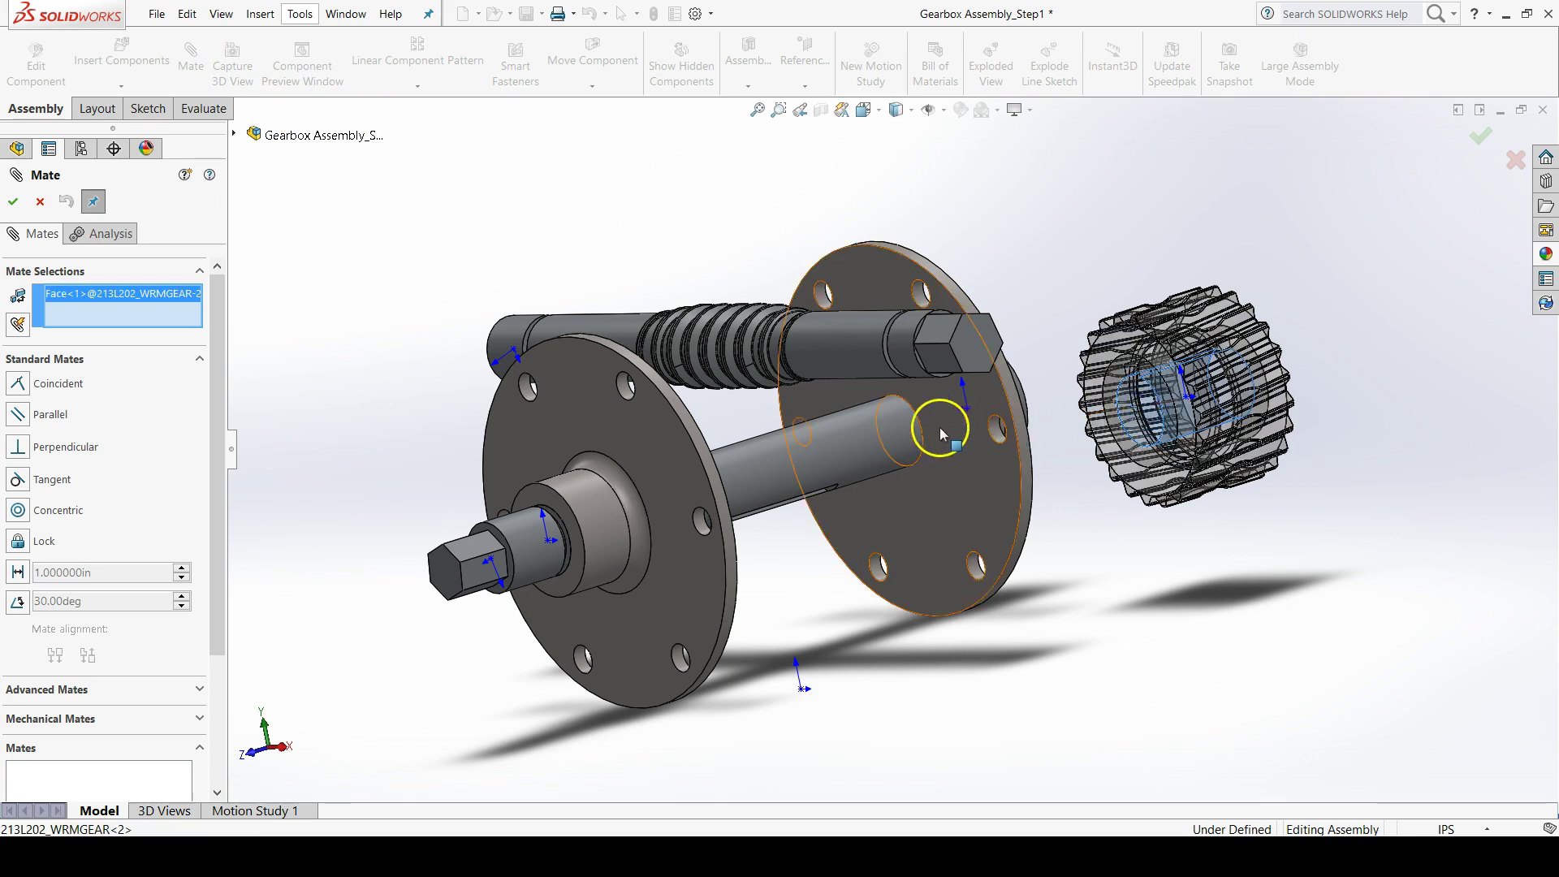
pyautogui.click(766, 466)
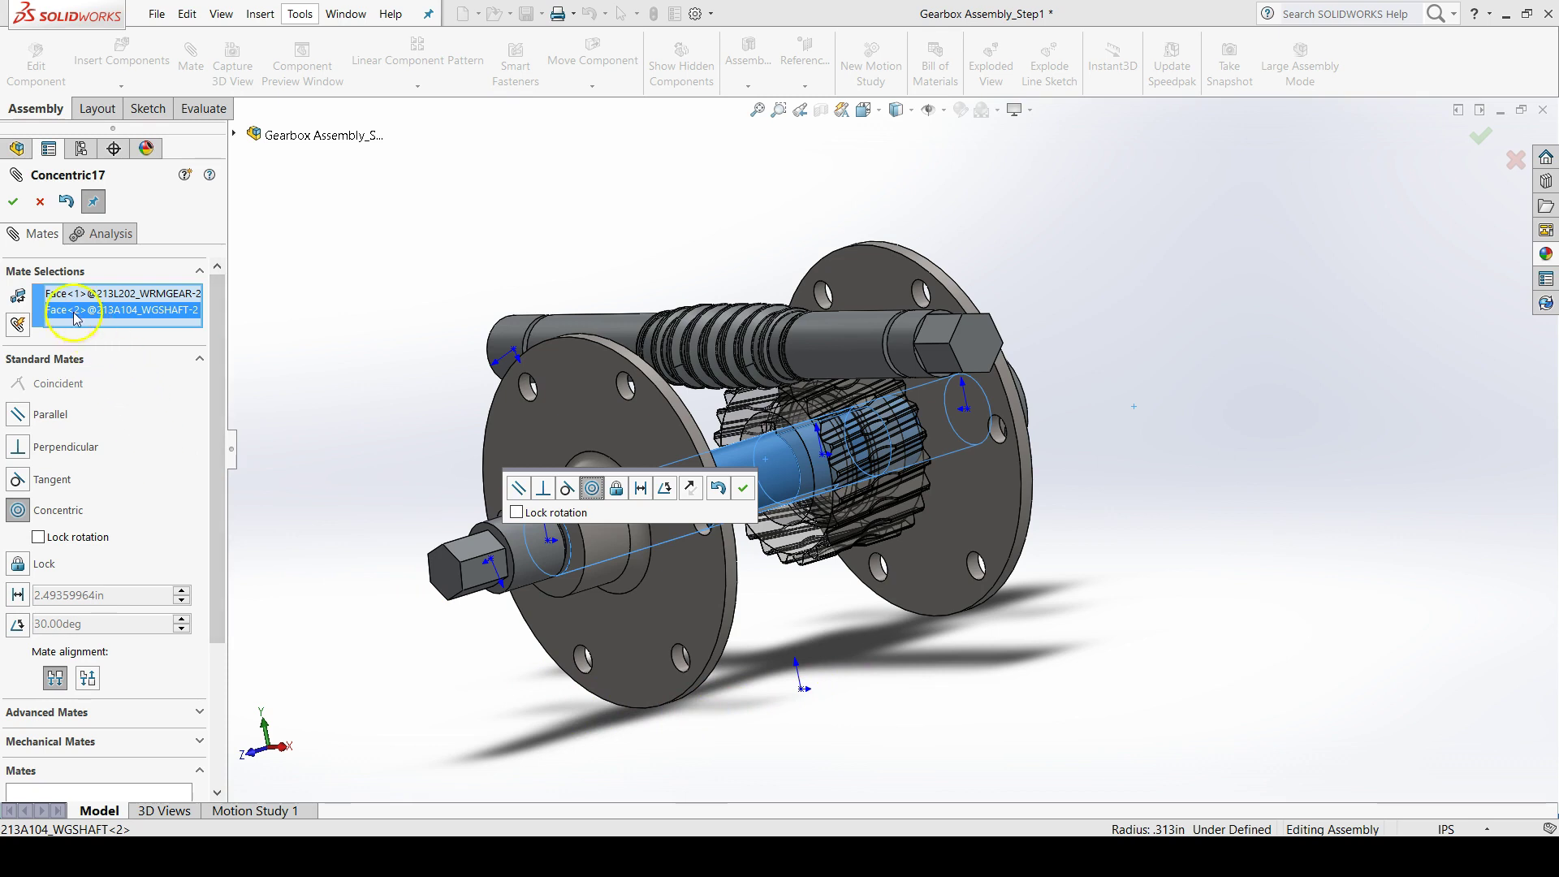
pyautogui.click(20, 207)
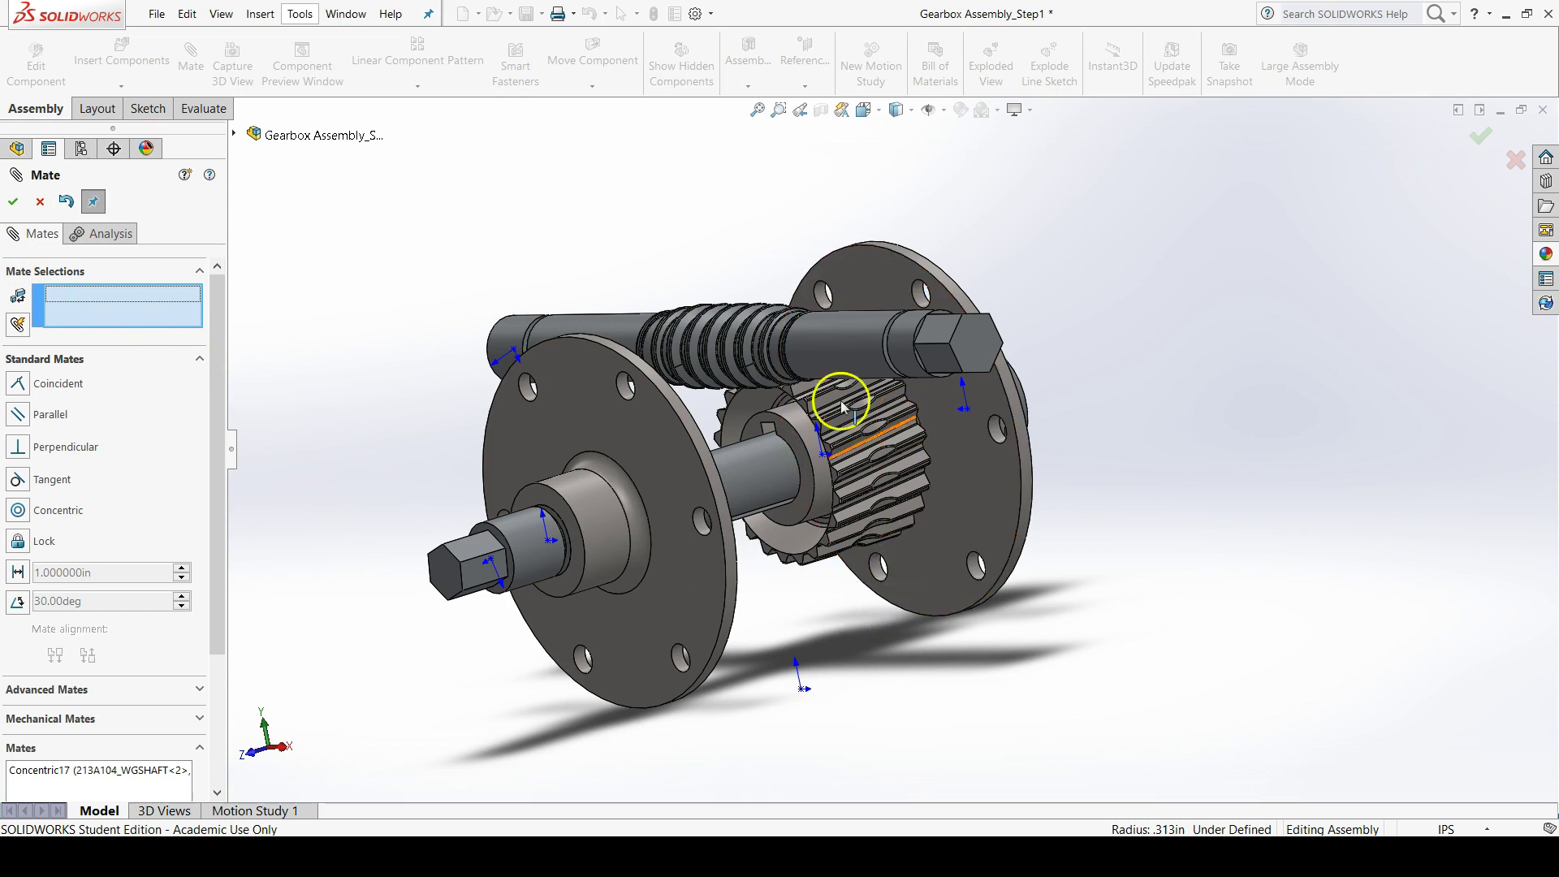
# Step: Select the gear's keyway face and the shaft's keyway face for a Parallel mate
pyautogui.scroll(-3, 837, 475)
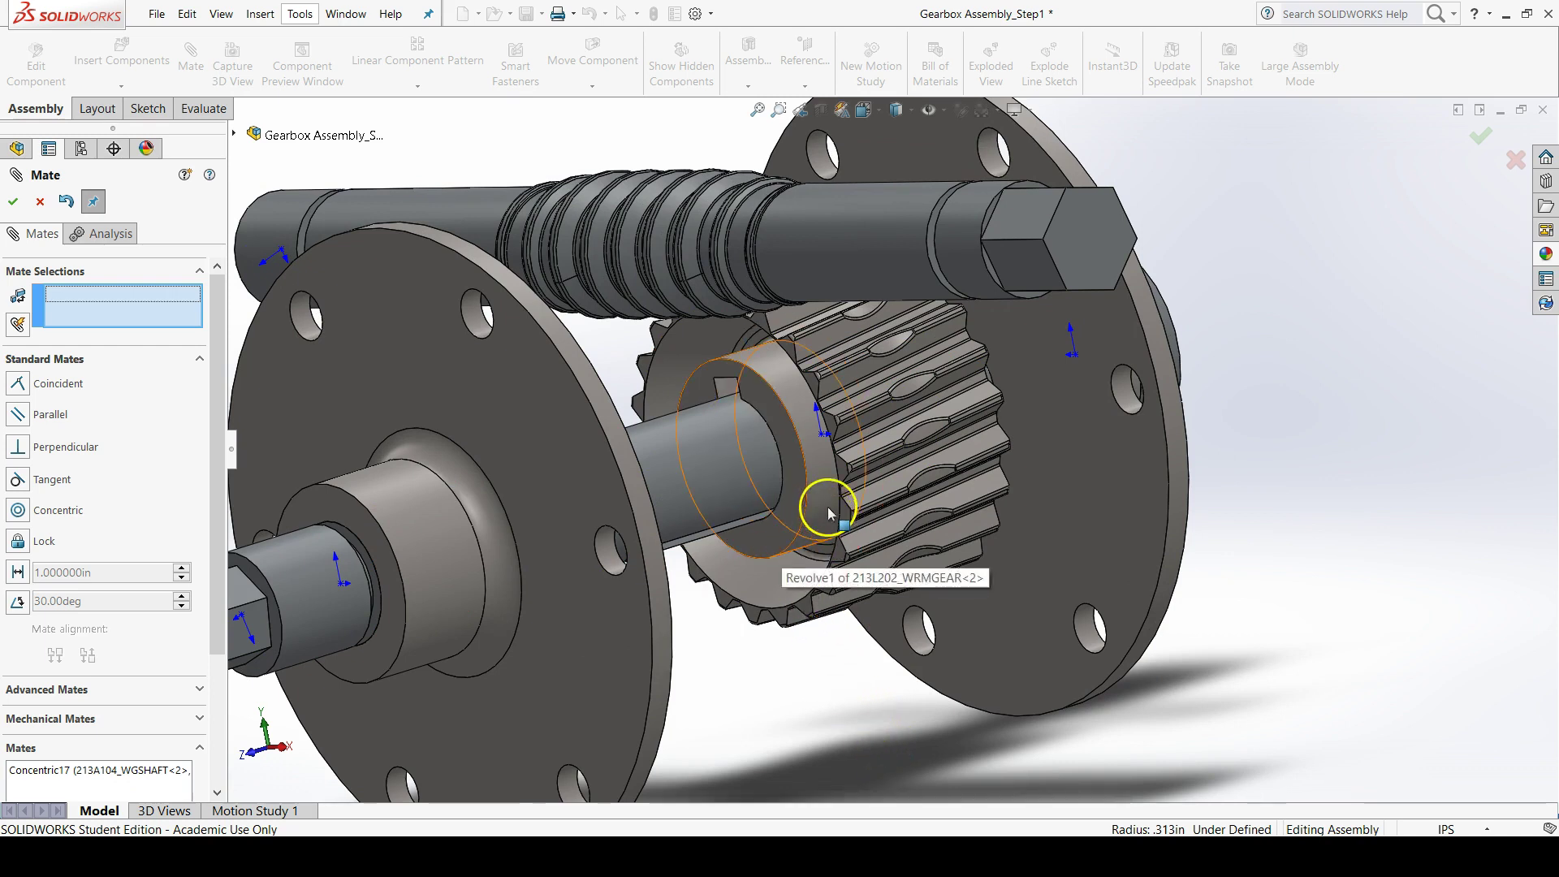
pyautogui.scroll(-5, 746, 406)
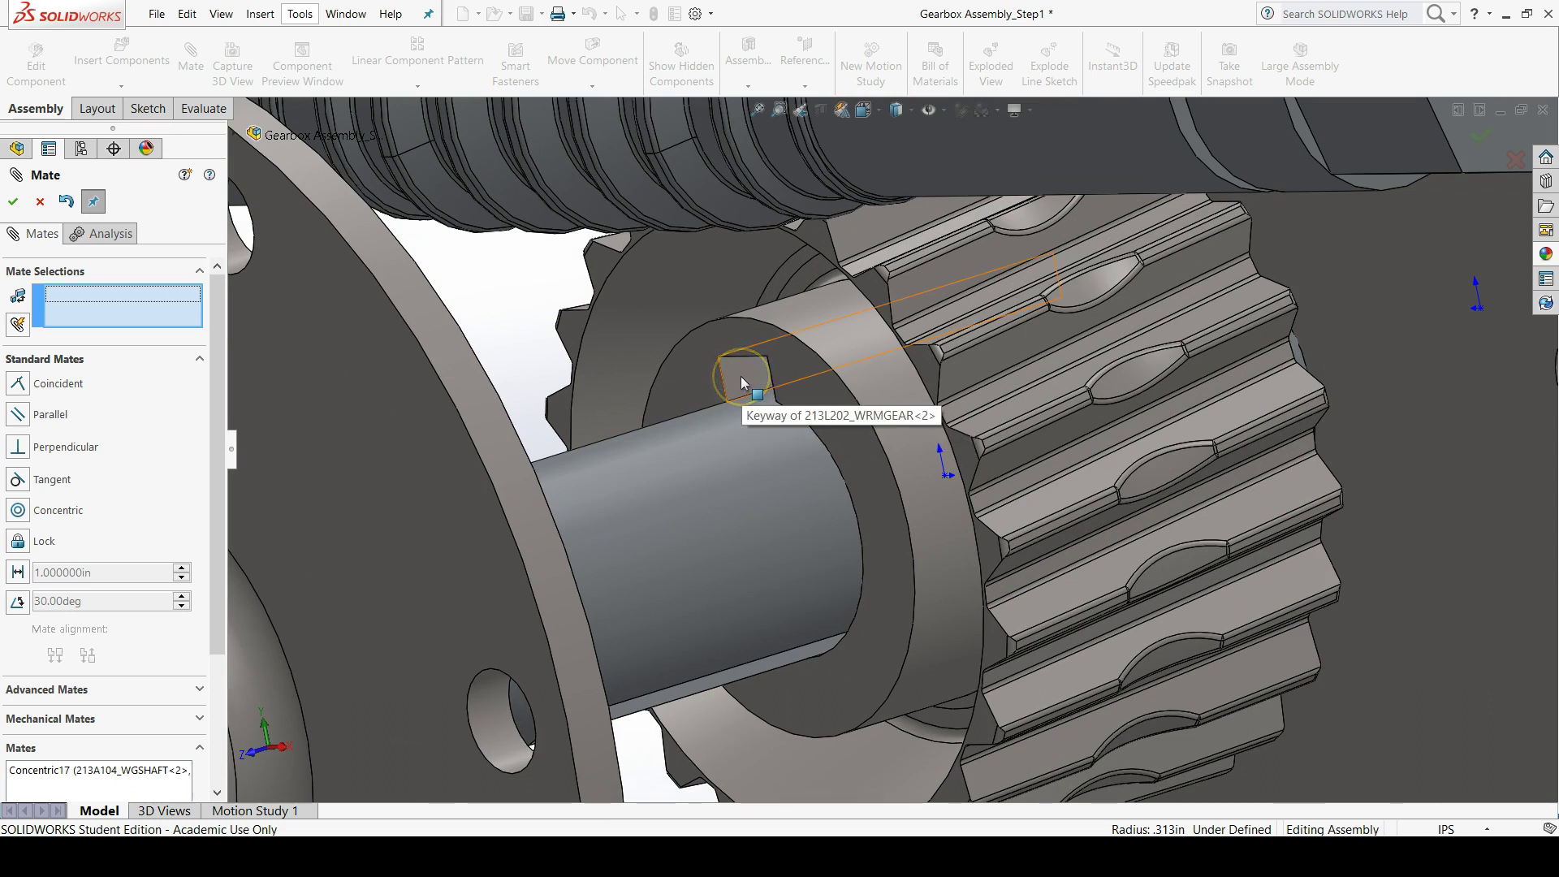
pyautogui.click(741, 377)
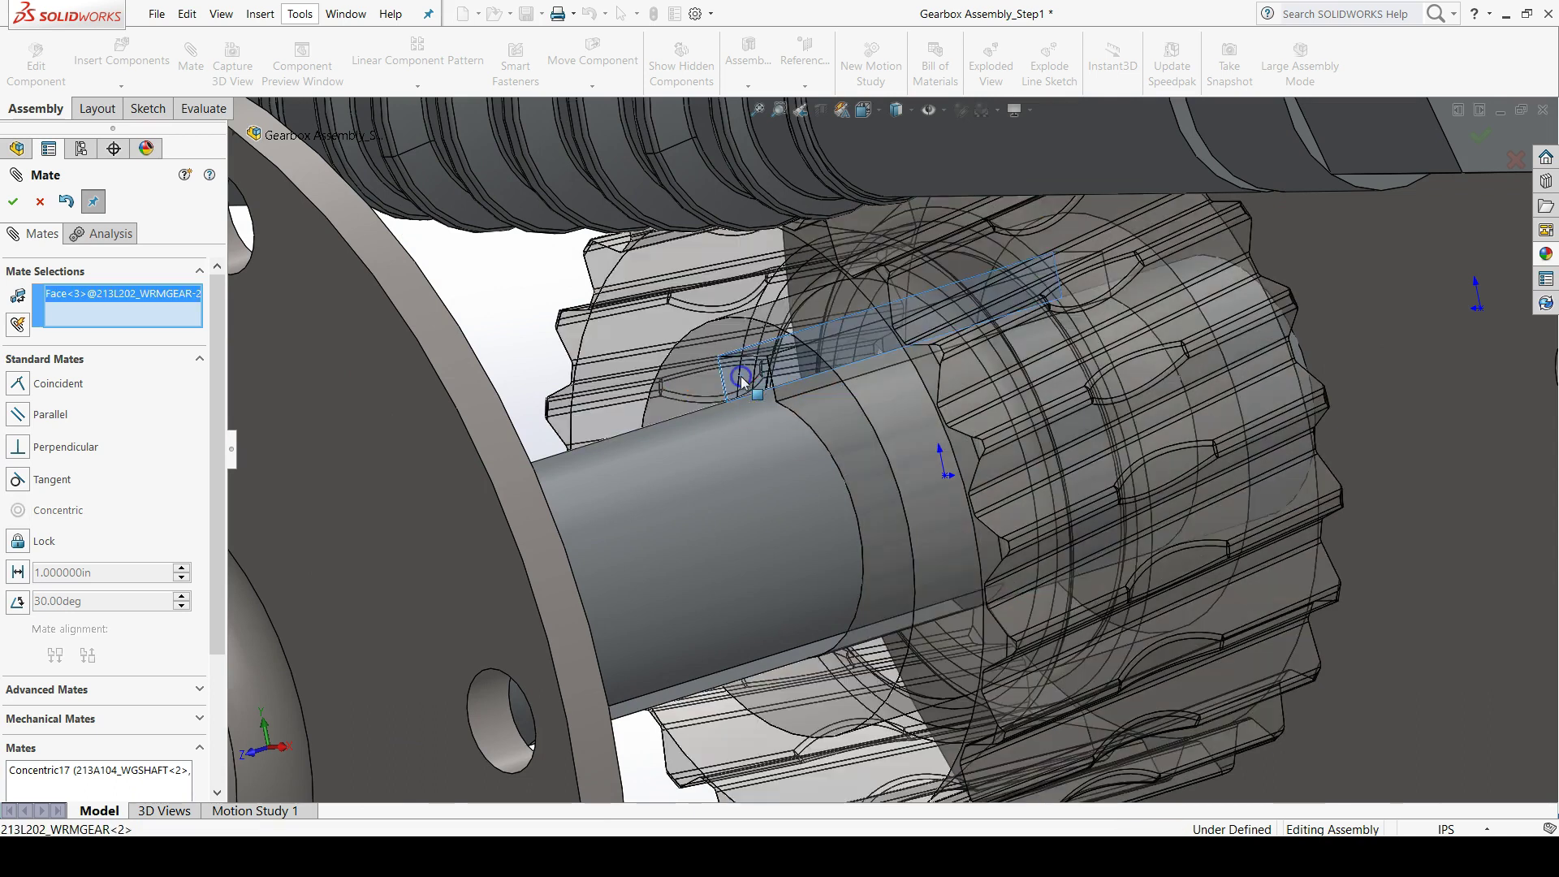
pyautogui.moveTo(792, 691); pyautogui.dragTo(828, 203, button='middle')
pyautogui.moveTo(794, 449); pyautogui.dragTo(738, 471, button='middle')
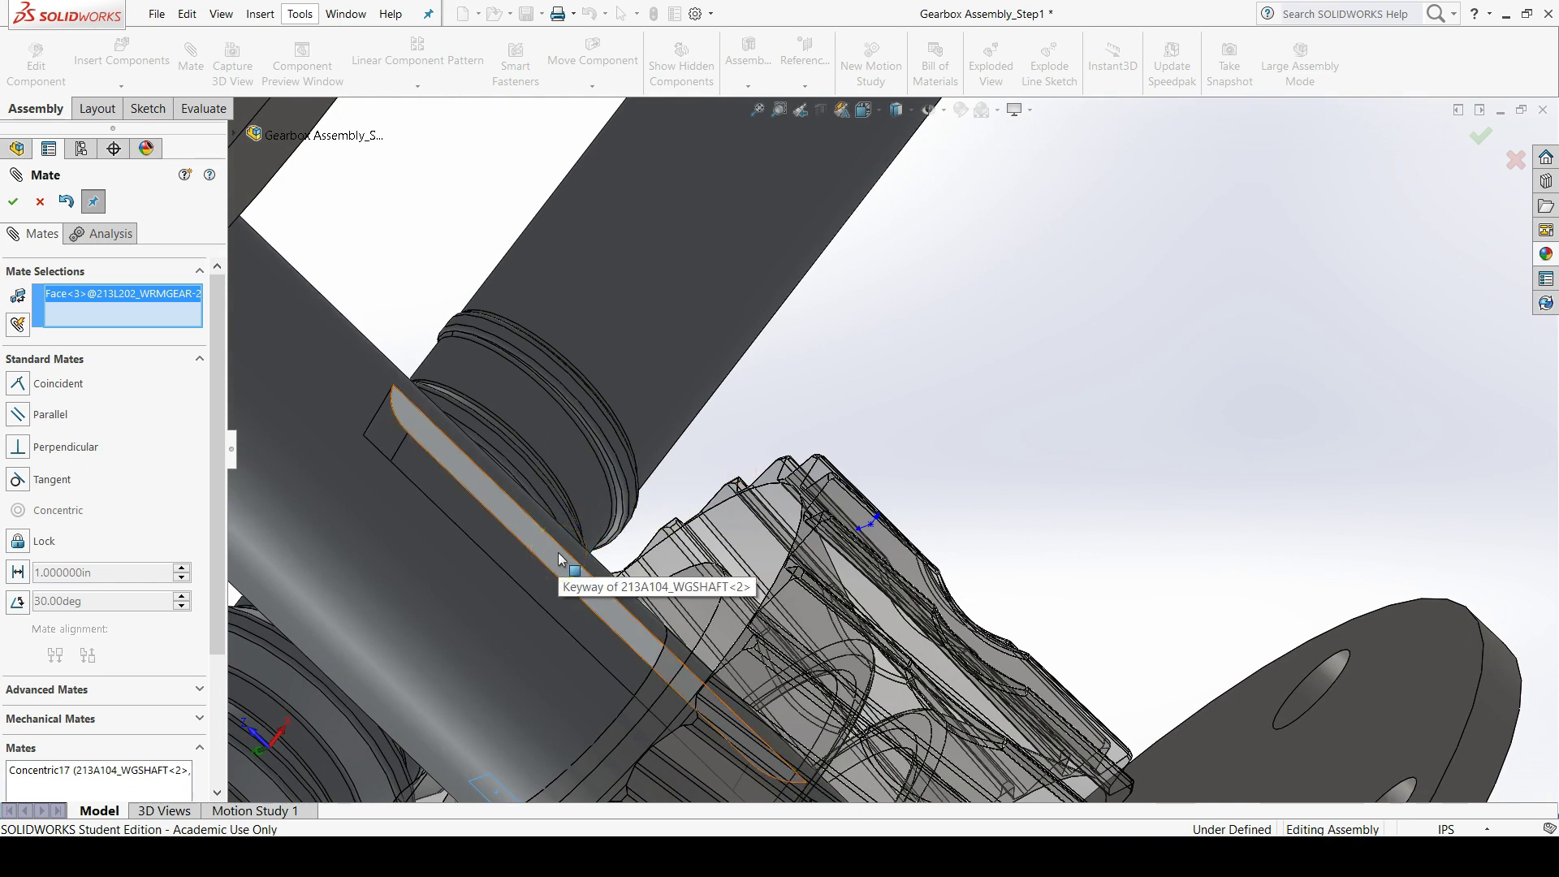
pyautogui.click(735, 630)
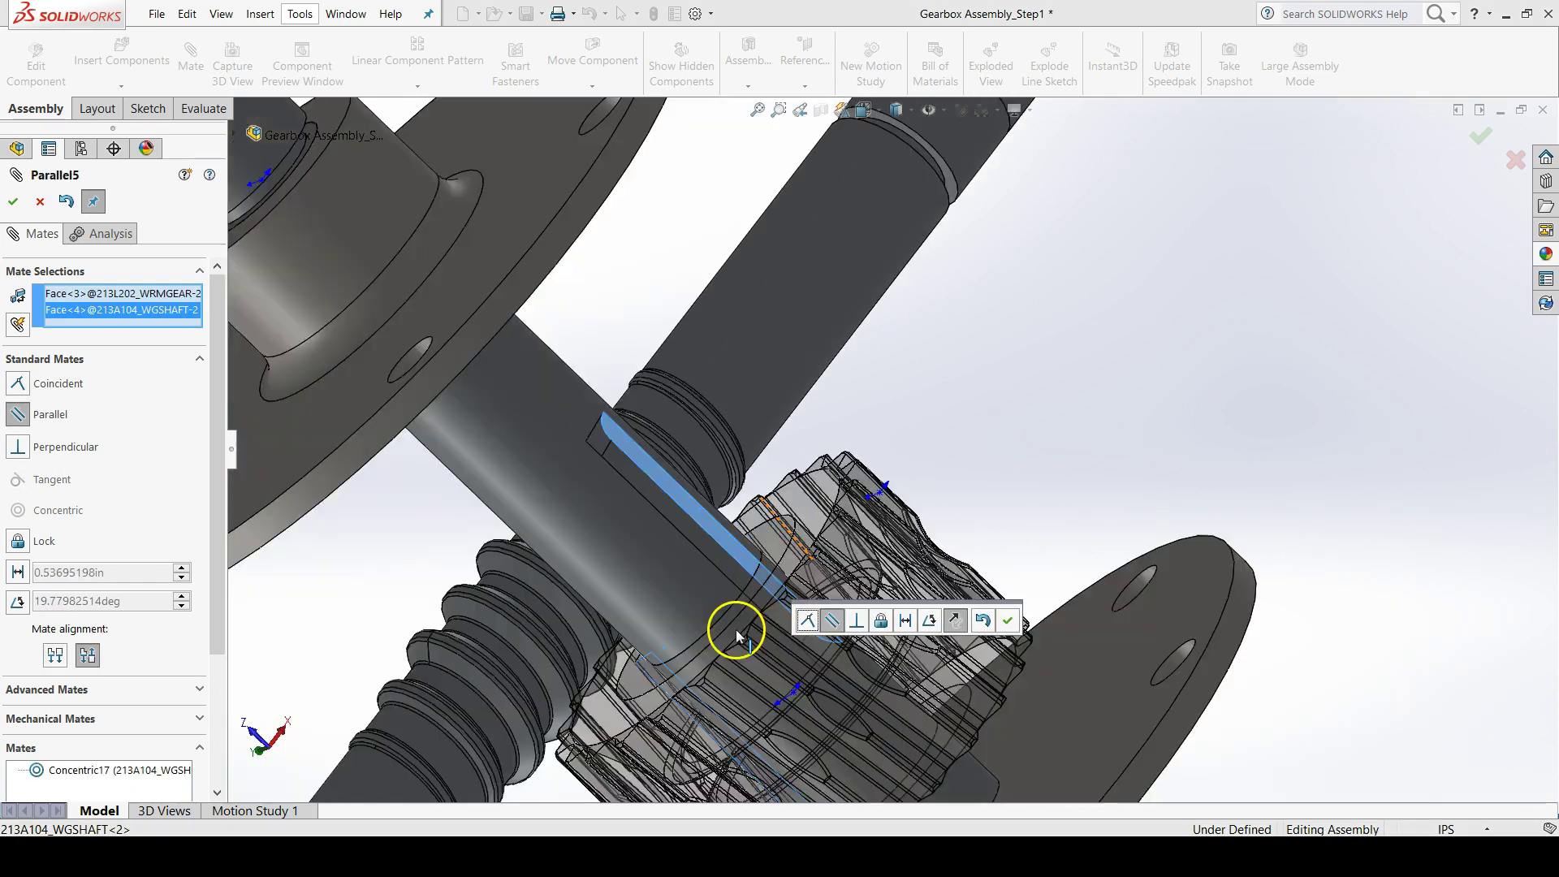
# Step: Set the Parallel5 mate alignment to Aligned and accept the mate
pyautogui.scroll(5, 735, 630)
pyautogui.moveTo(816, 637); pyautogui.dragTo(843, 449, button='middle')
pyautogui.scroll(-3, 820, 462)
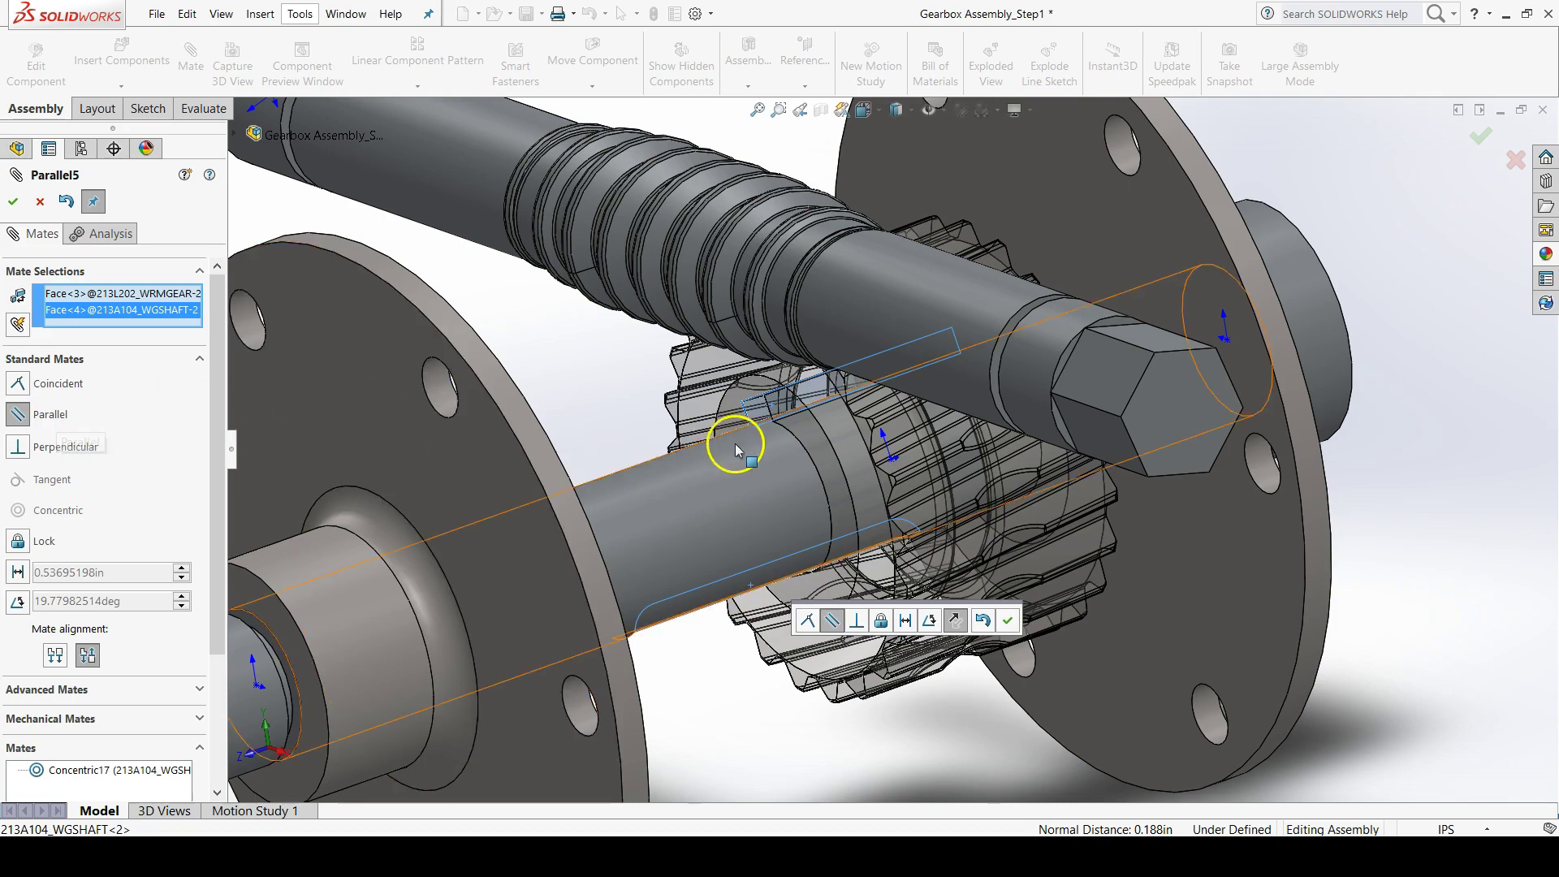
pyautogui.moveTo(682, 441); pyautogui.dragTo(812, 194, button='middle')
pyautogui.scroll(5, 1446, 526)
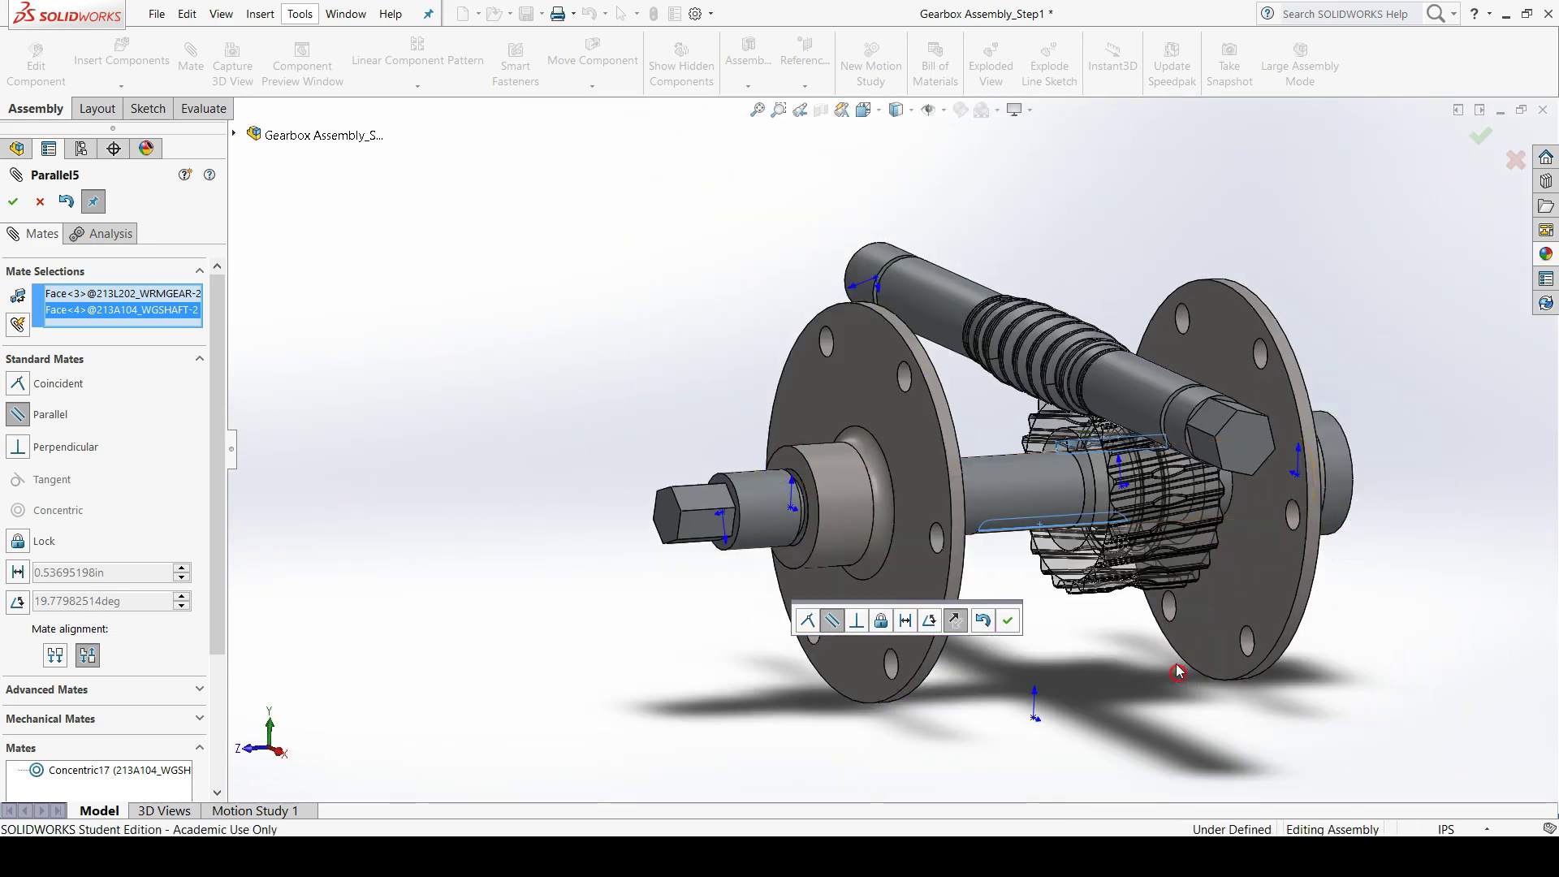
pyautogui.scroll(-4, 1124, 446)
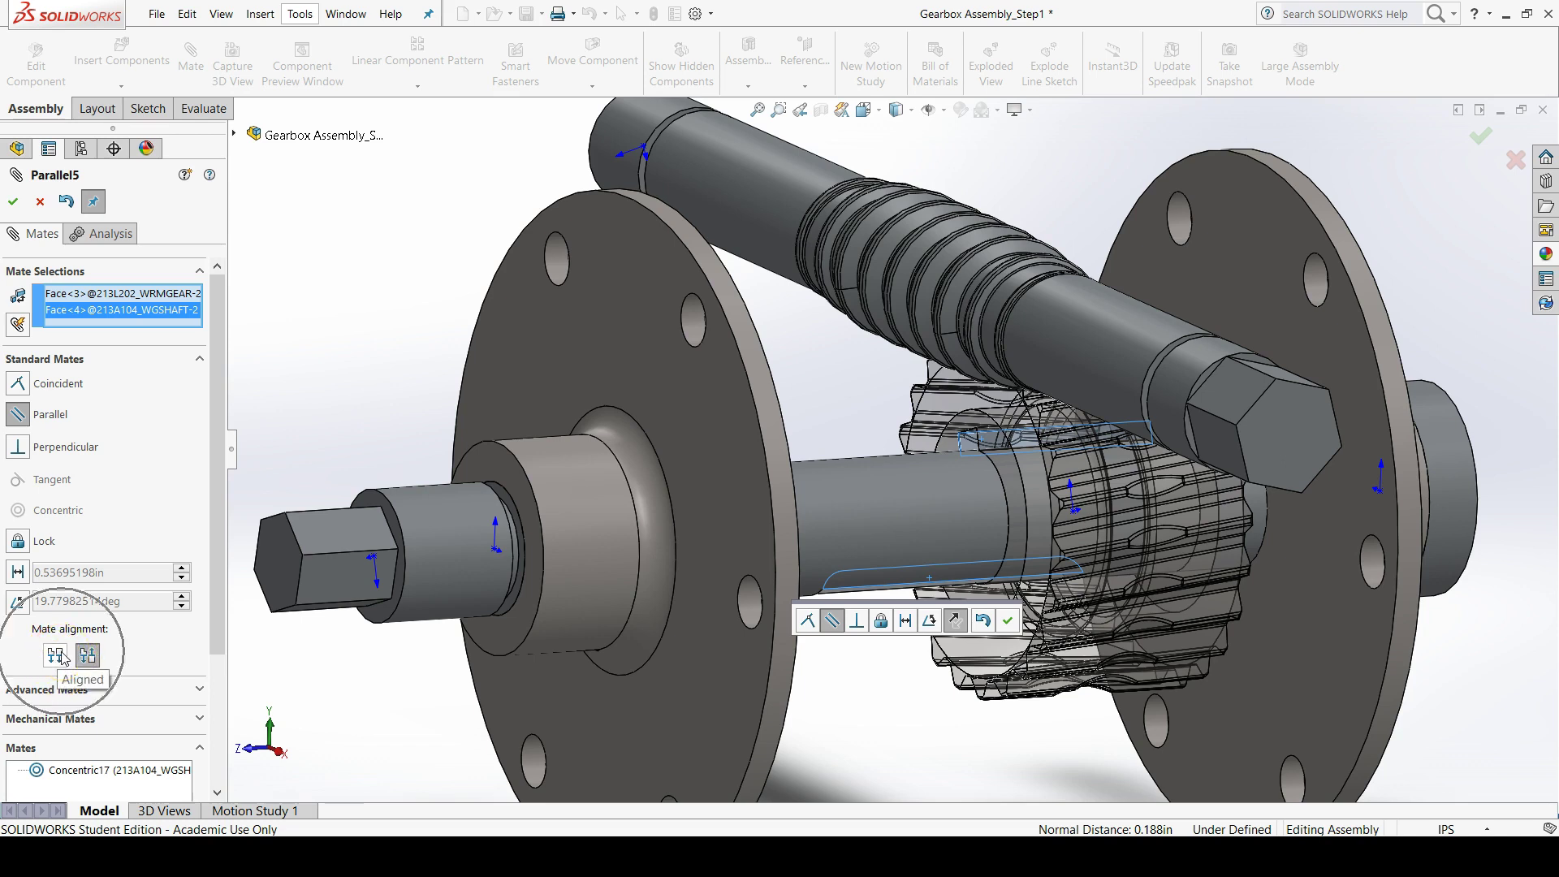
pyautogui.click(63, 656)
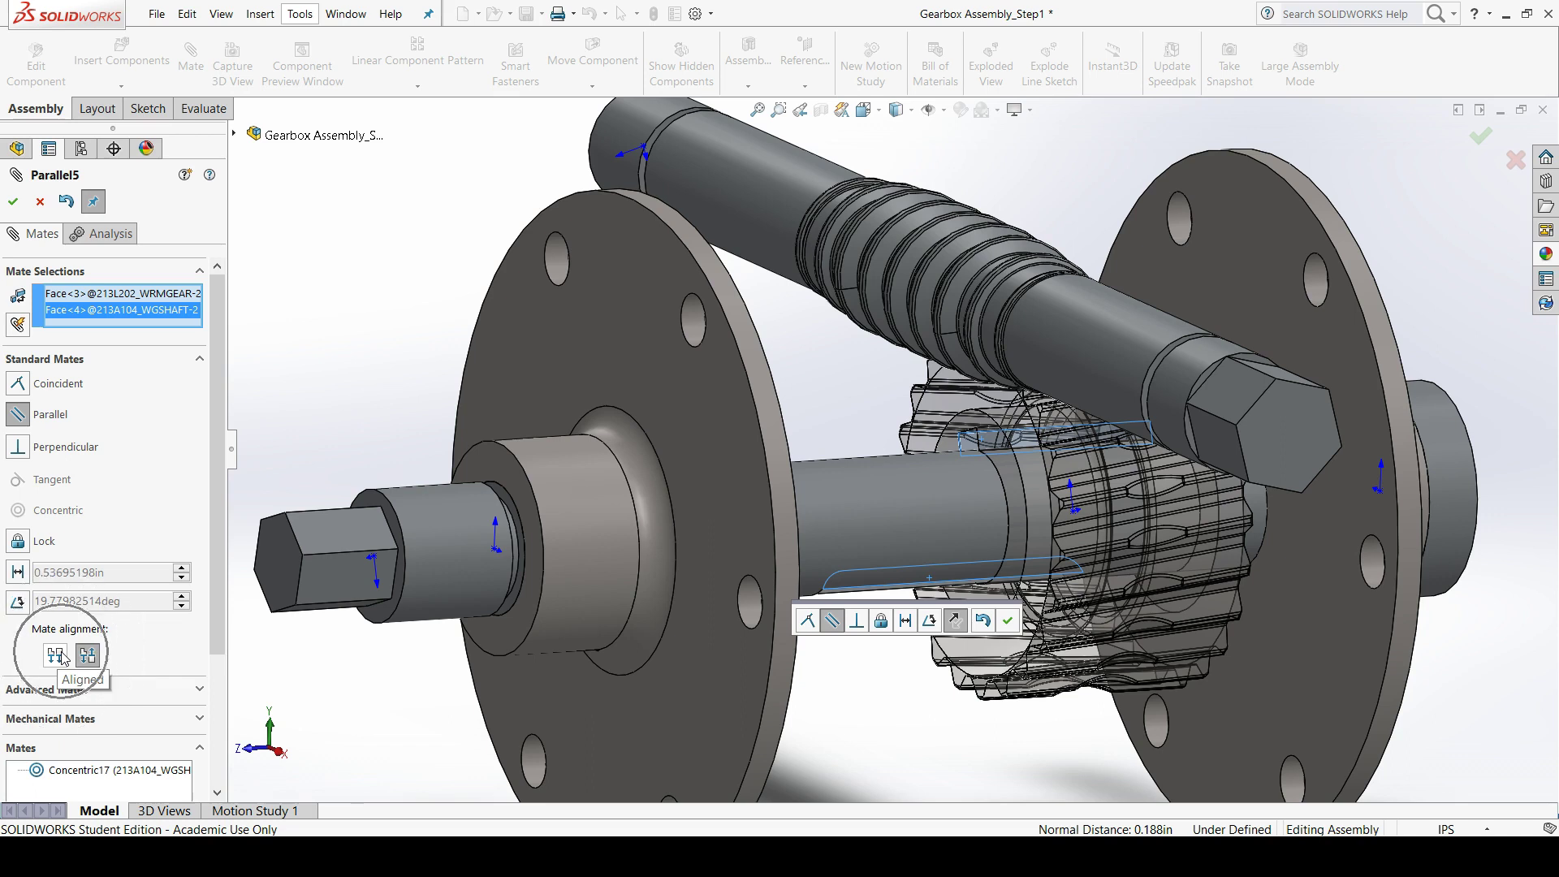
pyautogui.click(63, 656)
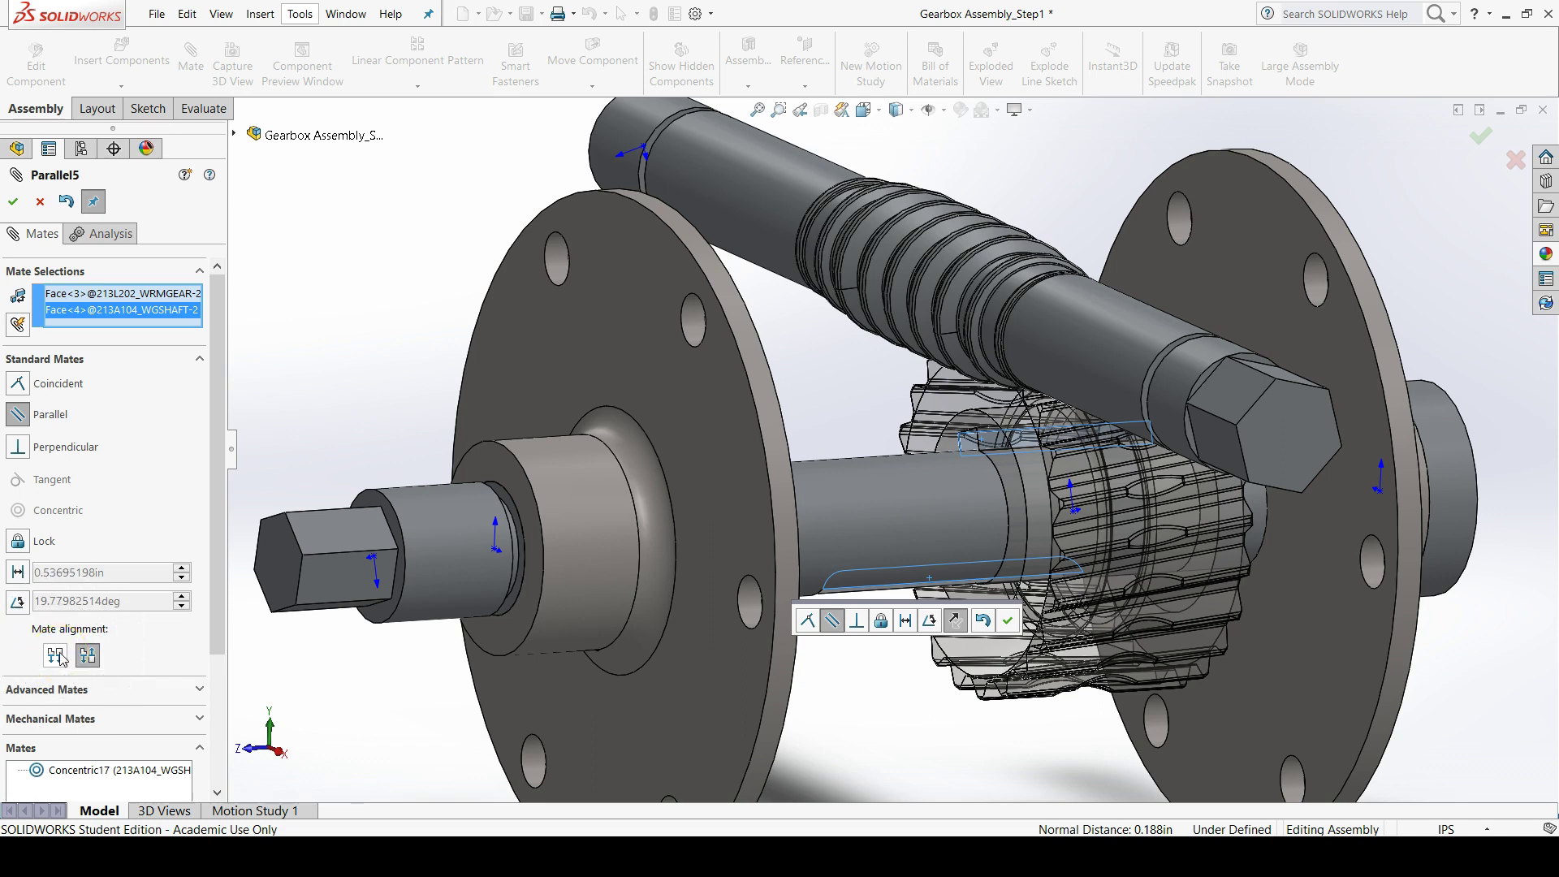
pyautogui.click(55, 655)
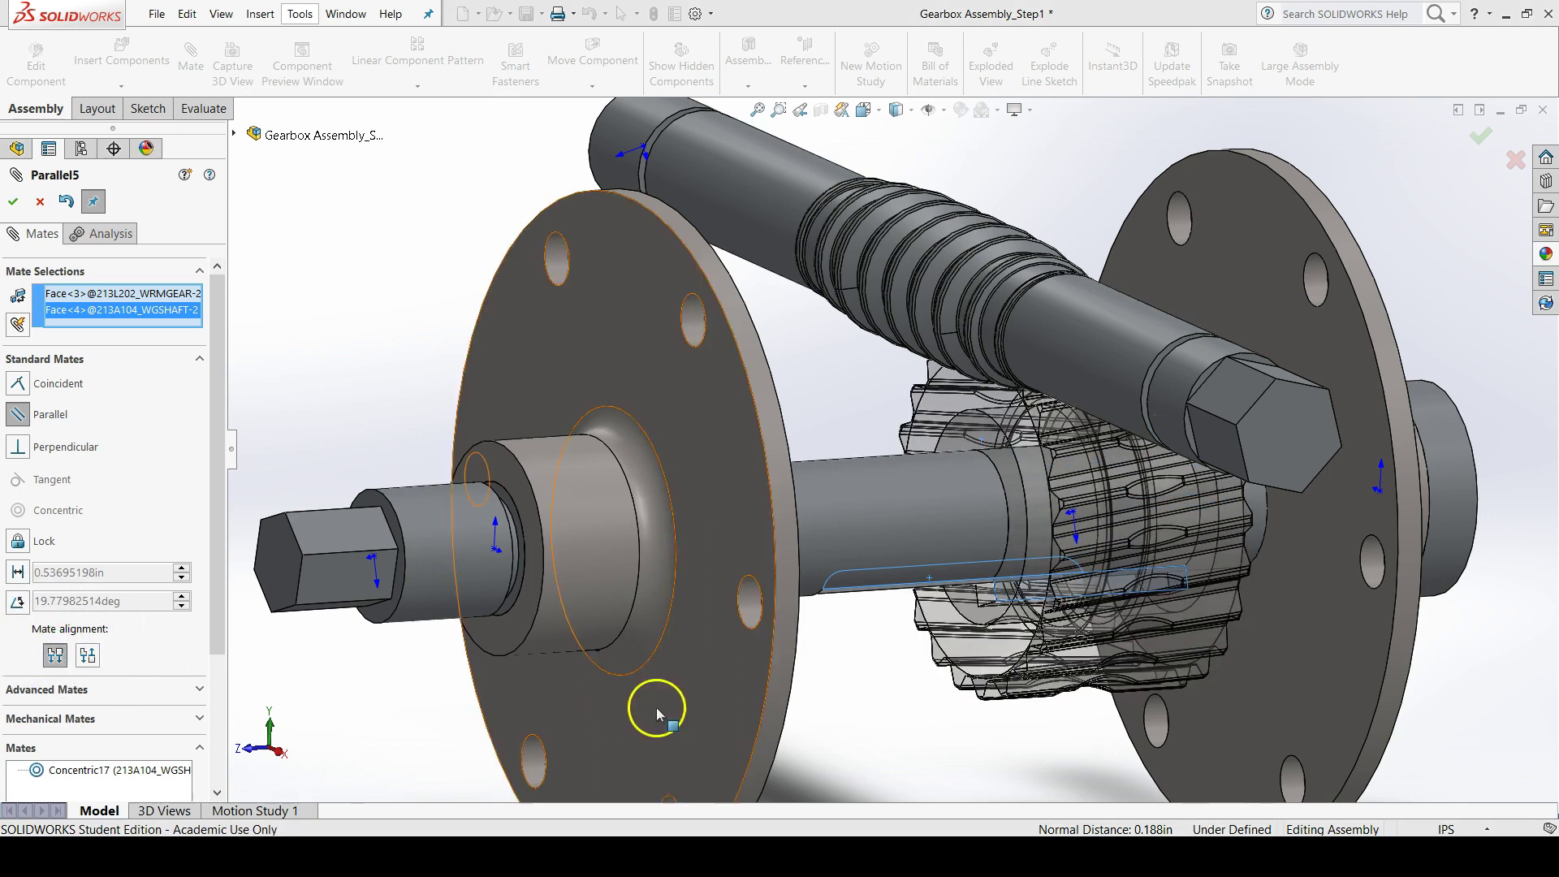
pyautogui.moveTo(737, 718); pyautogui.dragTo(959, 532, button='middle')
pyautogui.scroll(-5, 1055, 682)
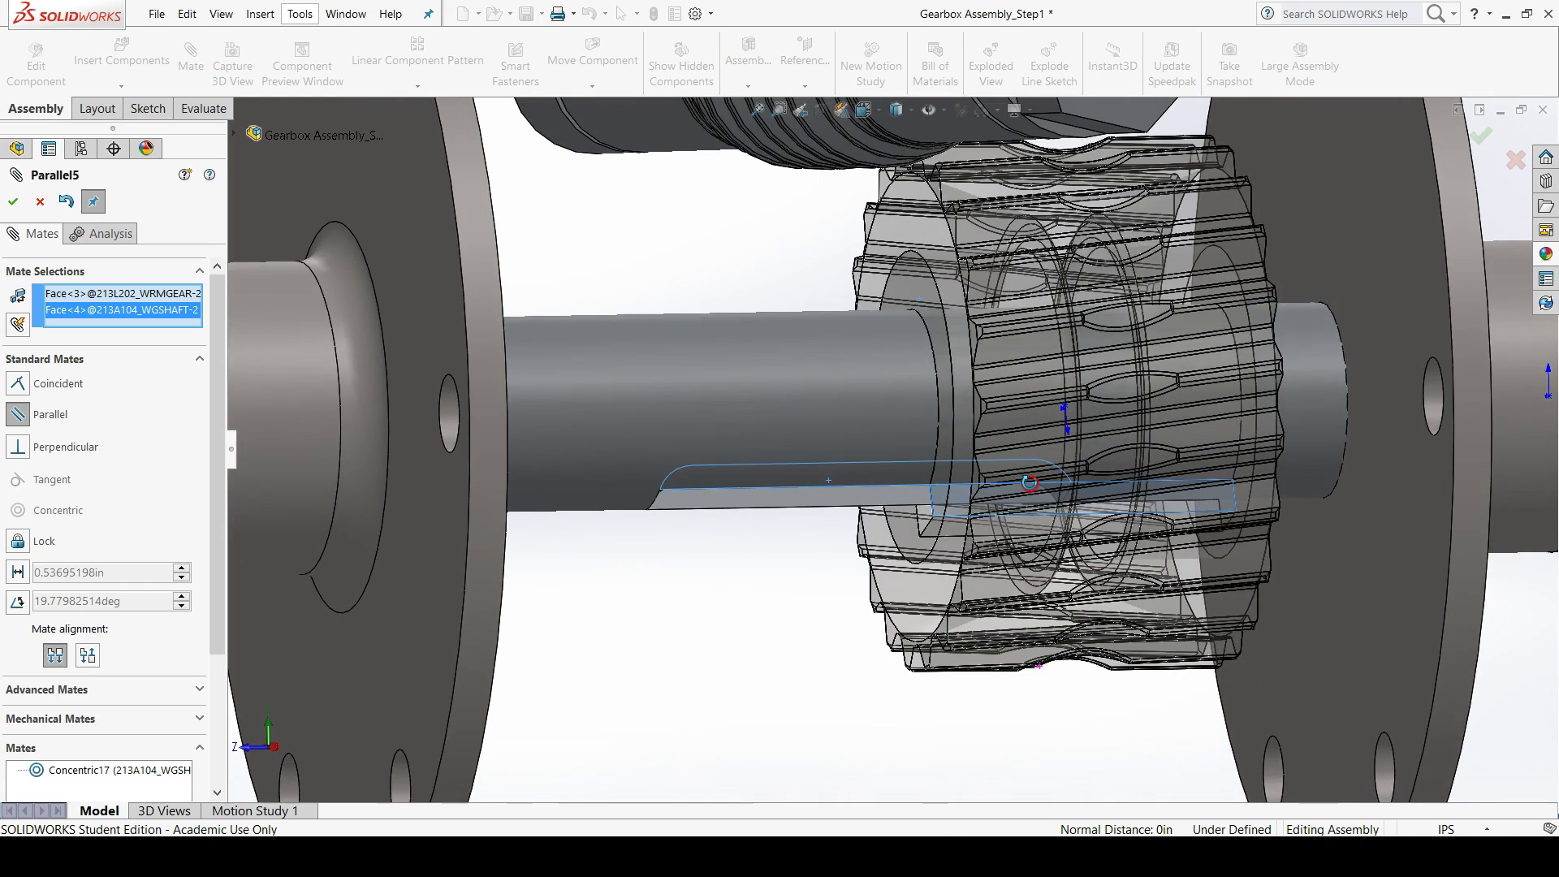
pyautogui.click(11, 202)
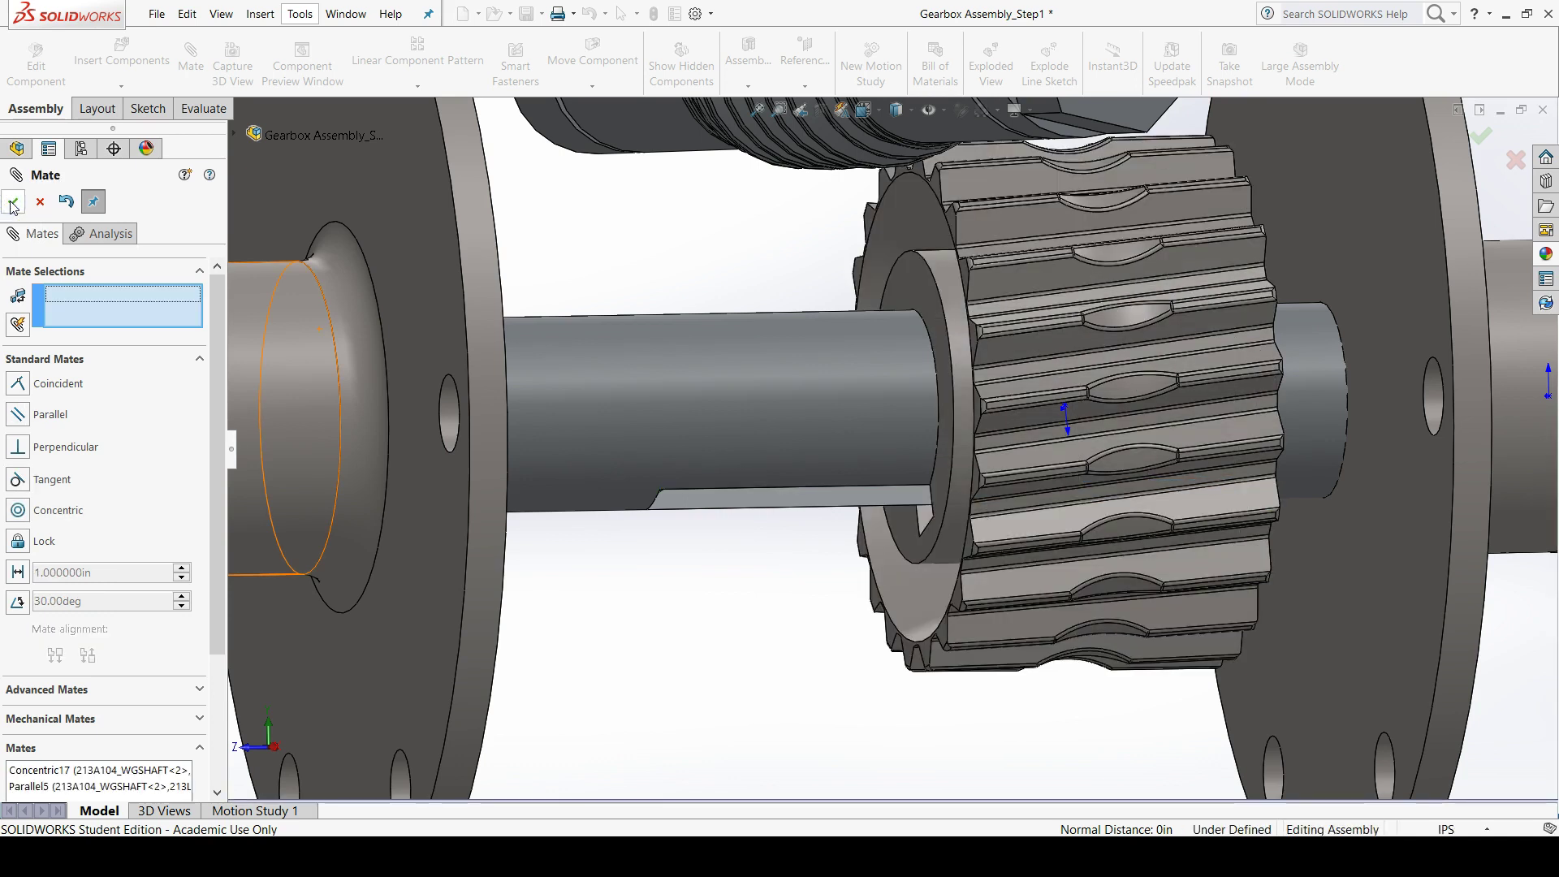
# Step: Close the Mate PropertyManager and turn the shaft to check the gear follows
pyautogui.click(11, 203)
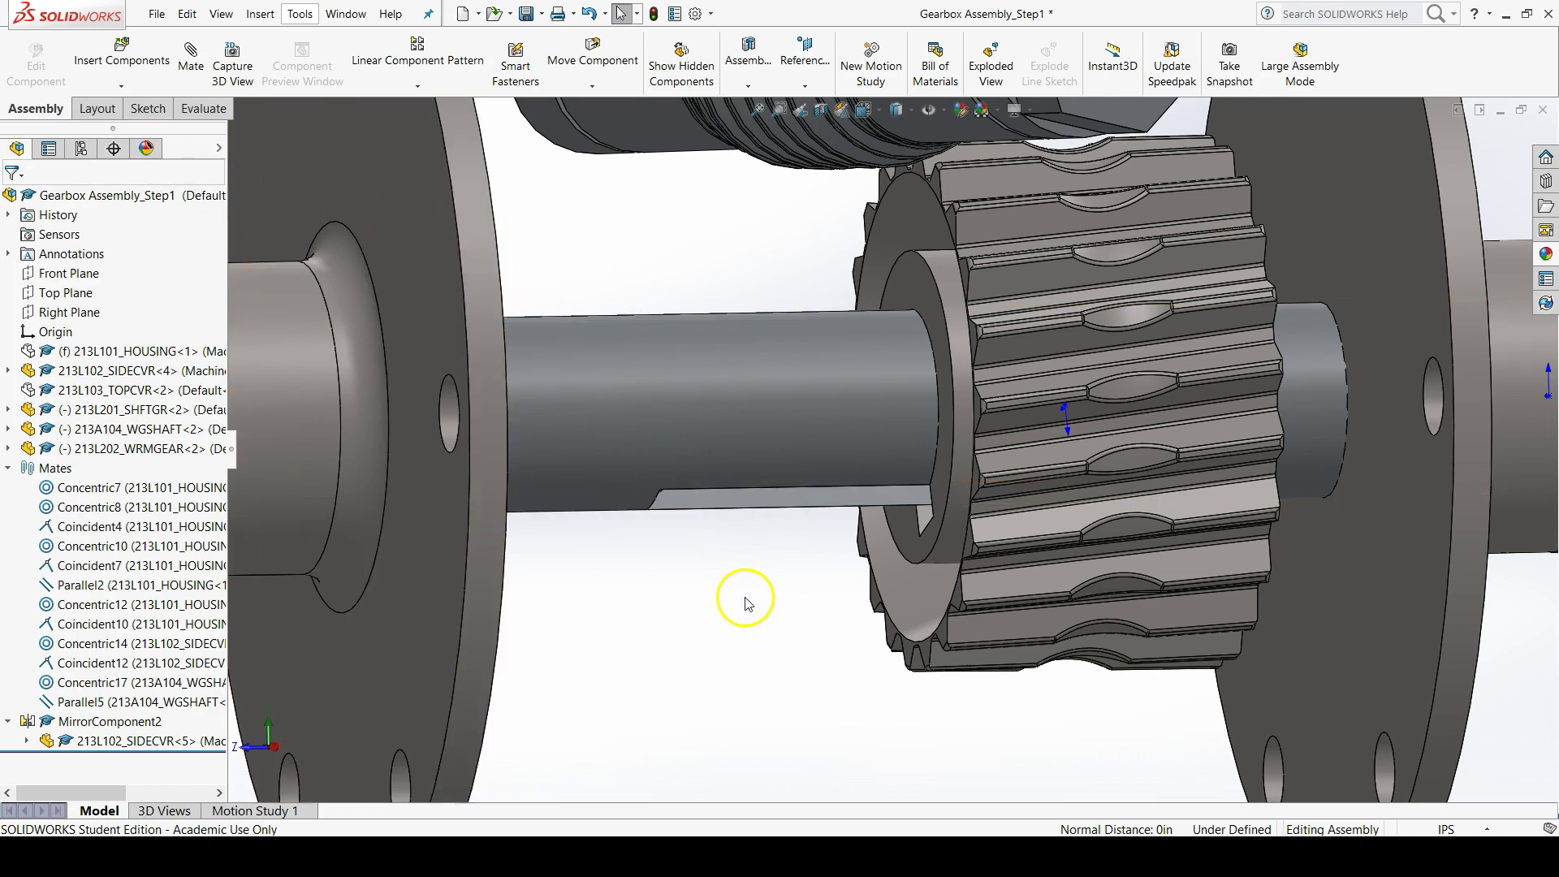
pyautogui.scroll(3, 741, 596)
pyautogui.moveTo(742, 595); pyautogui.dragTo(792, 633, button='middle')
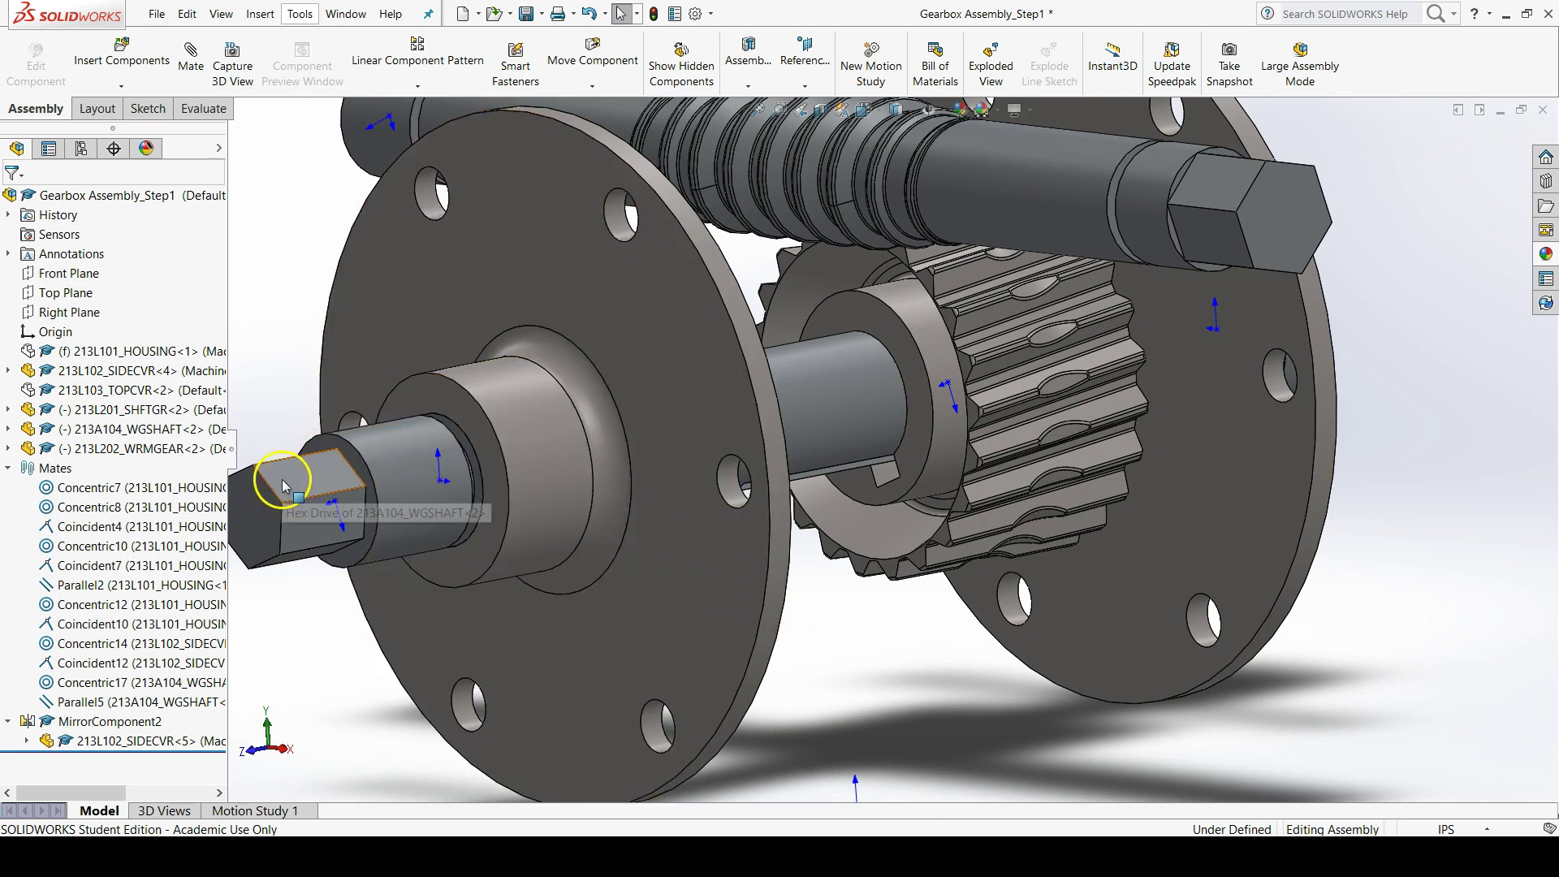
pyautogui.moveTo(271, 459); pyautogui.dragTo(155, 630)
# Step: Slide the worm gear along its shaft until it sits beneath the worm
pyautogui.scroll(2, 908, 698)
pyautogui.moveTo(908, 698)
pyautogui.mouseDown(button='middle')
pyautogui.moveTo(731, 677)
pyautogui.moveTo(801, 673)
pyautogui.moveTo(916, 707)
pyautogui.mouseUp(button='middle')
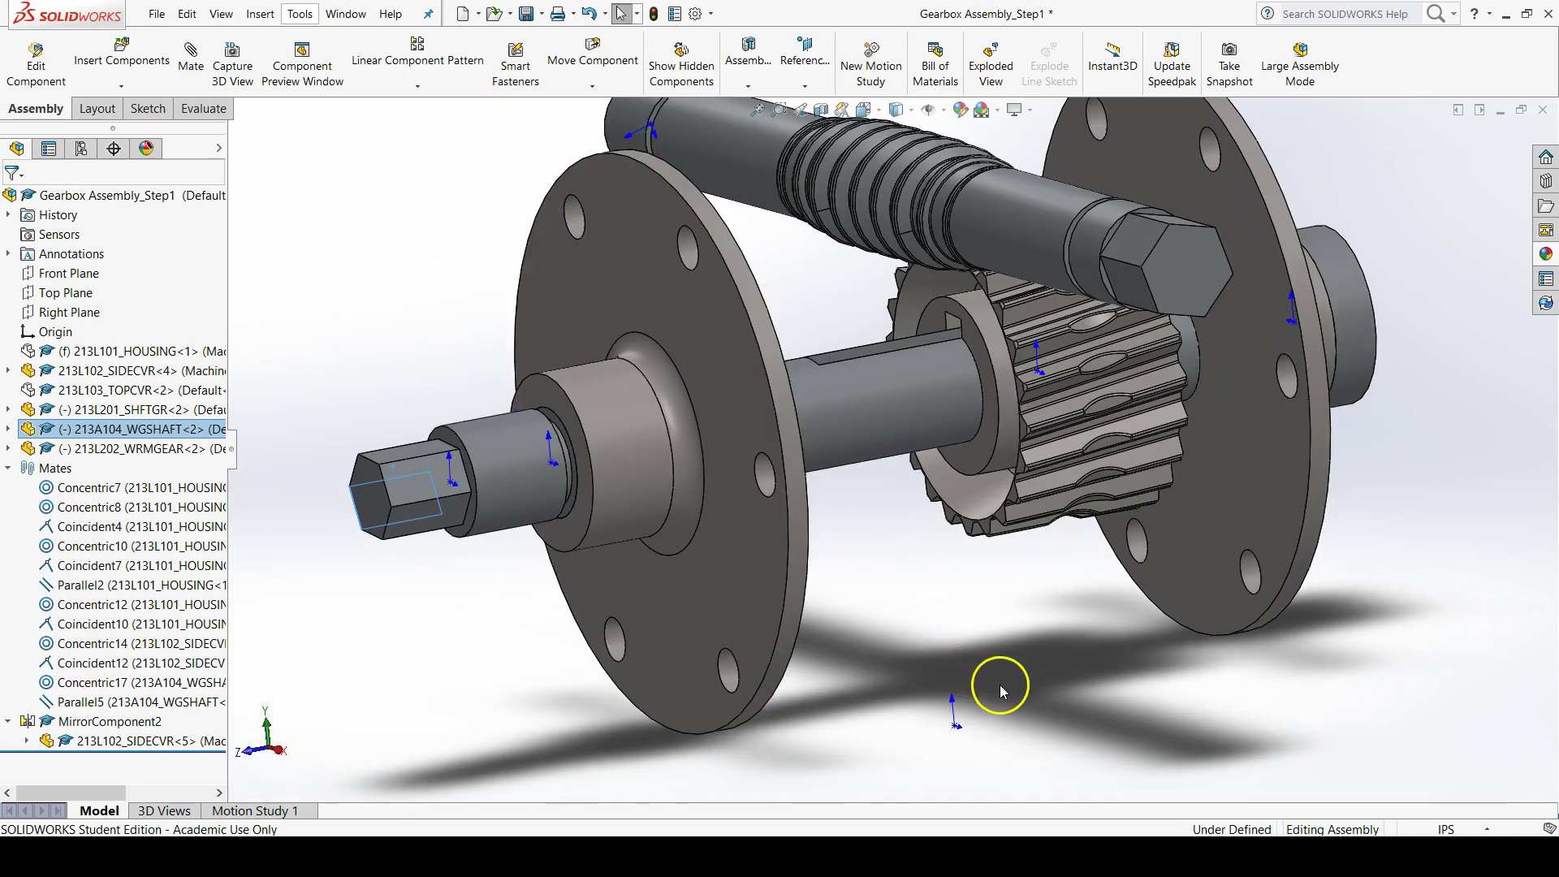
pyautogui.click(1210, 830)
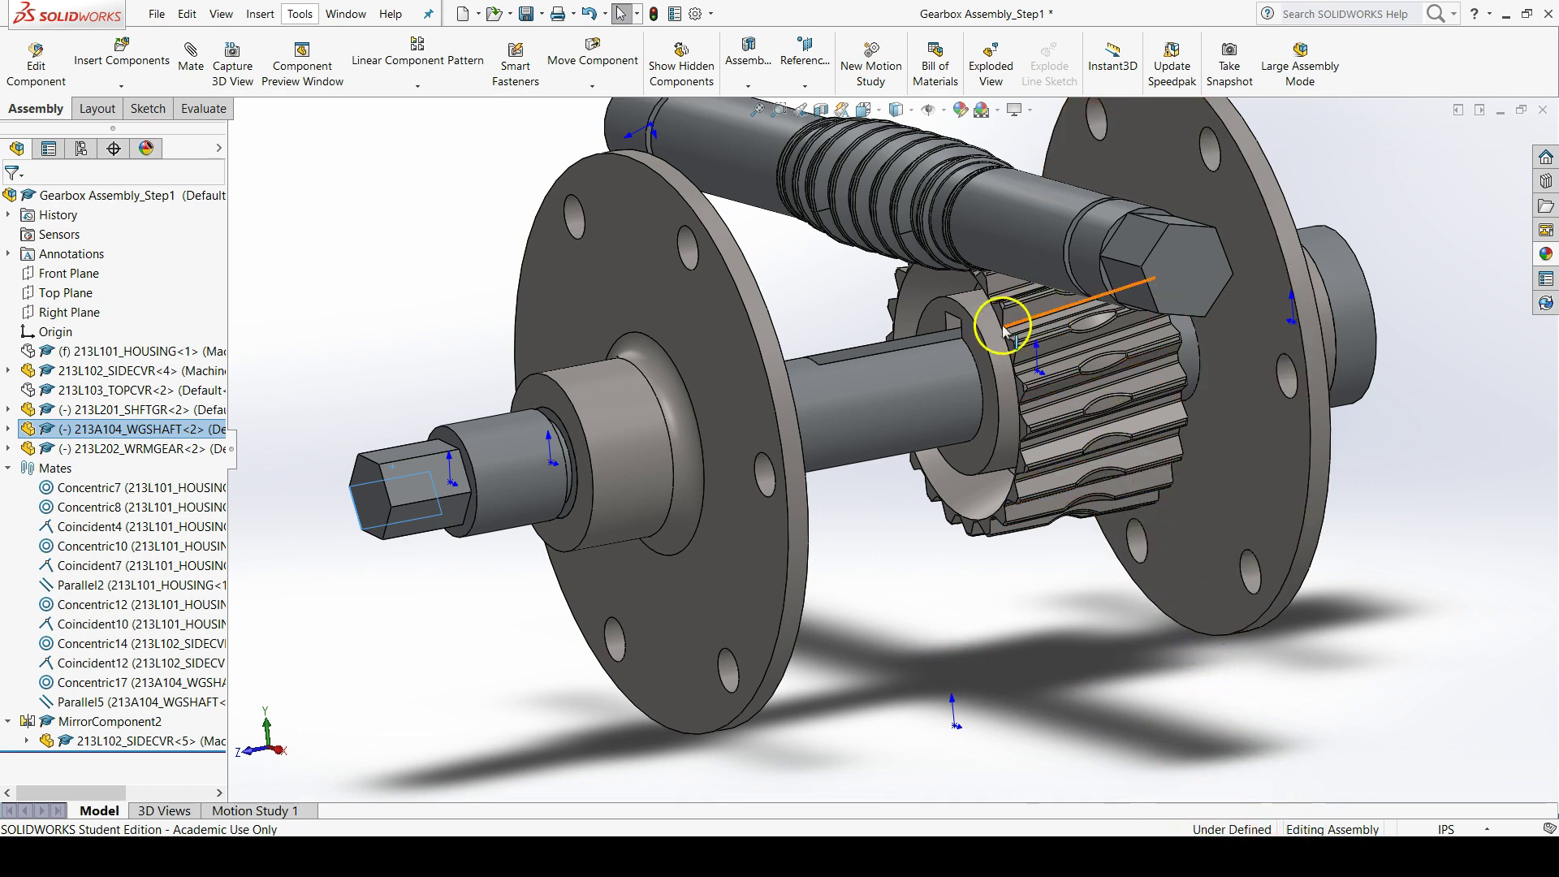
pyautogui.moveTo(999, 329); pyautogui.dragTo(909, 347)
pyautogui.press('Escape')
pyautogui.click(1040, 582)
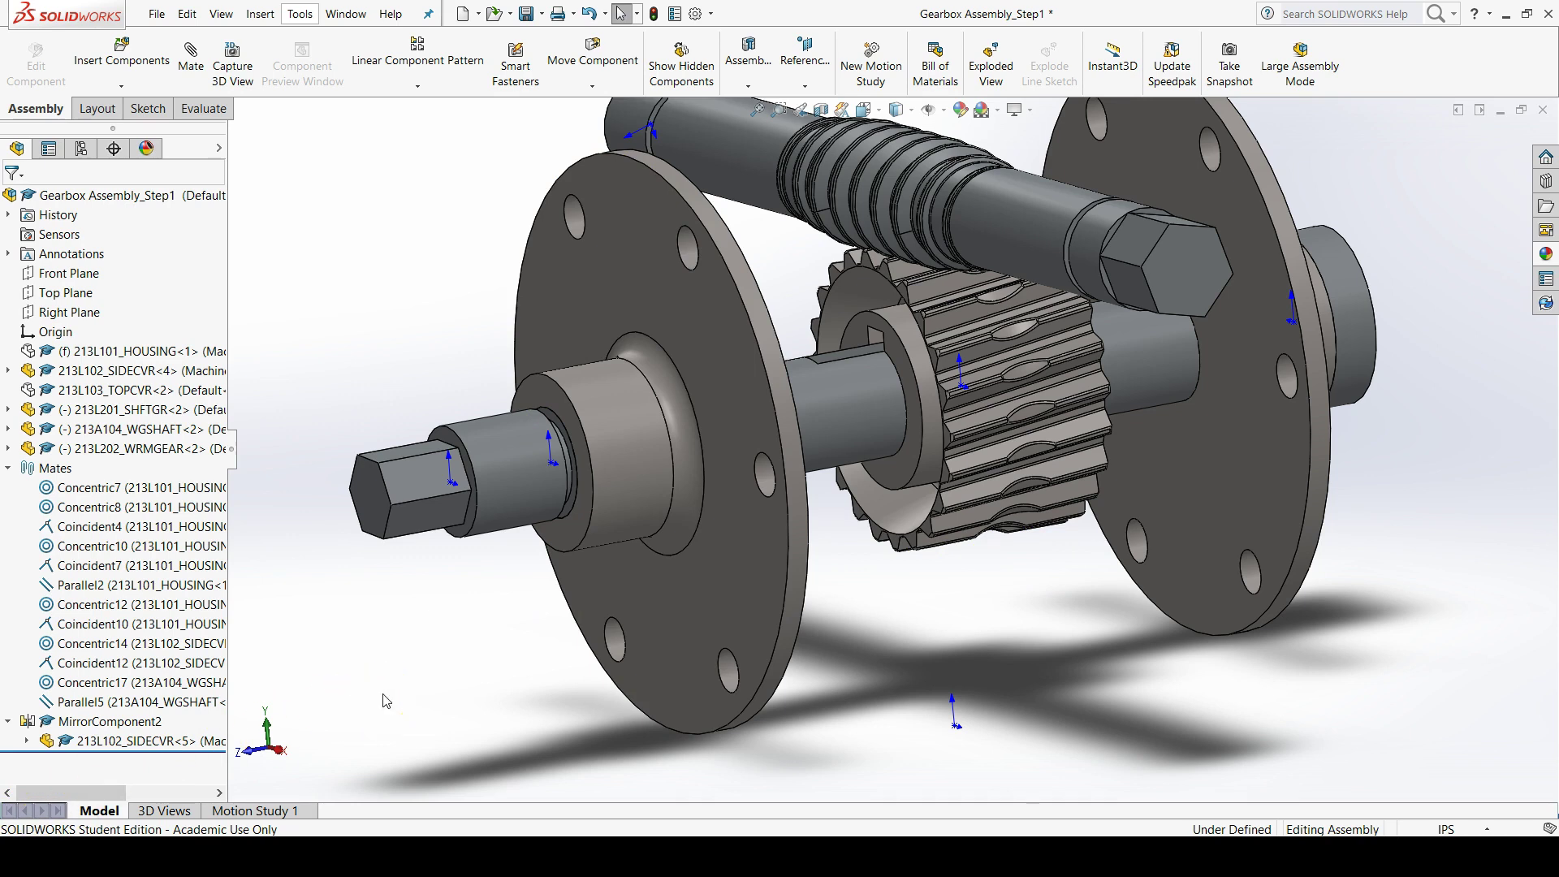
# Step: View the whole gear train from further out, then switch to the EDT Notebook in Word
pyautogui.scroll(5, 1056, 707)
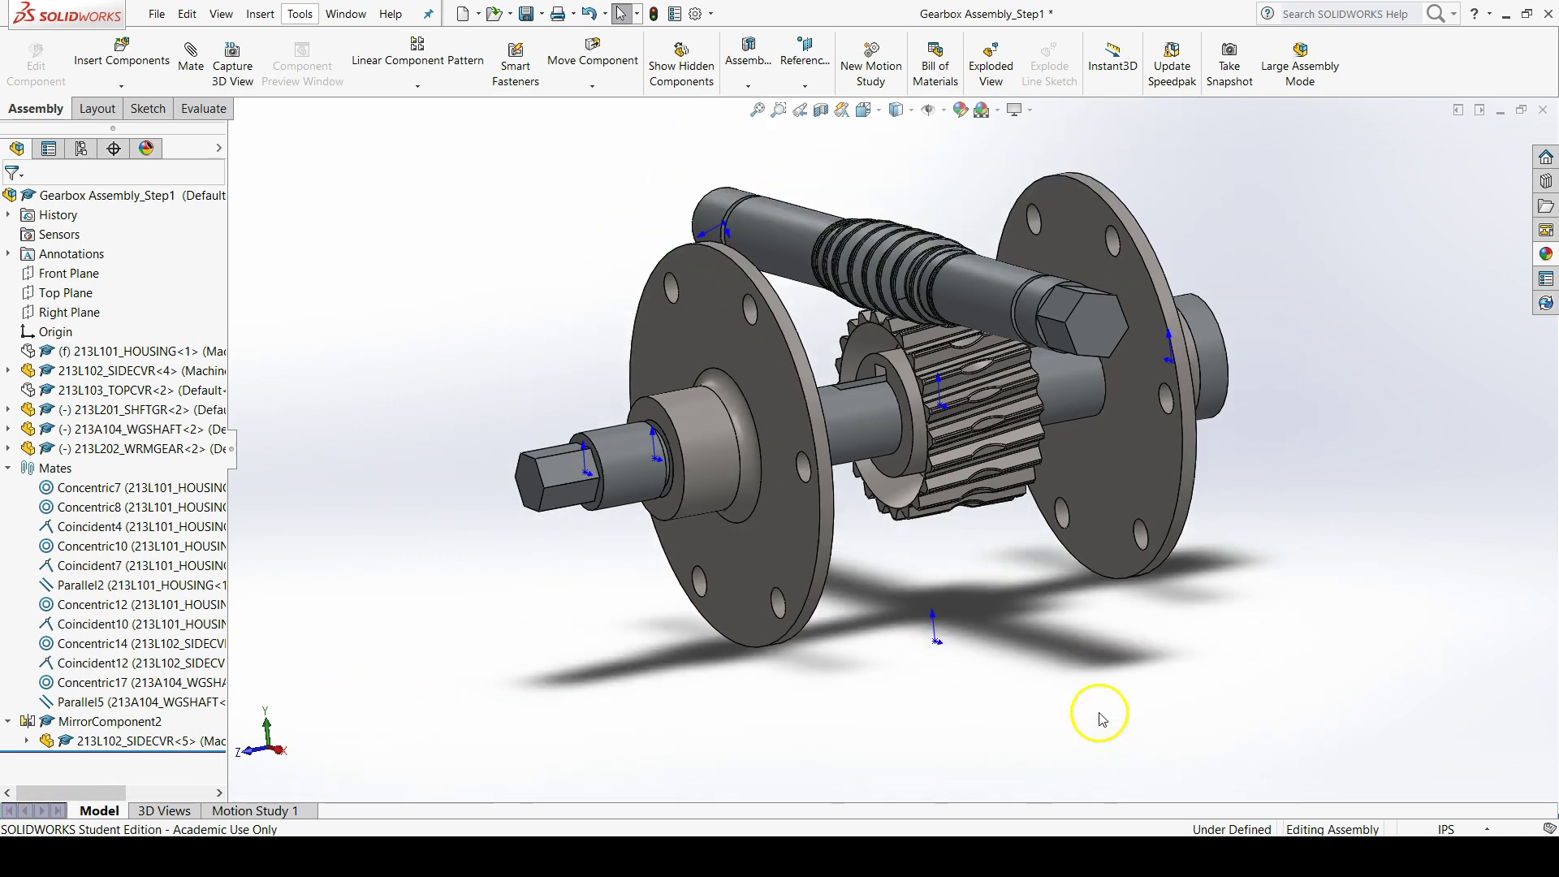
pyautogui.moveTo(1097, 713); pyautogui.dragTo(1058, 672, button='middle')
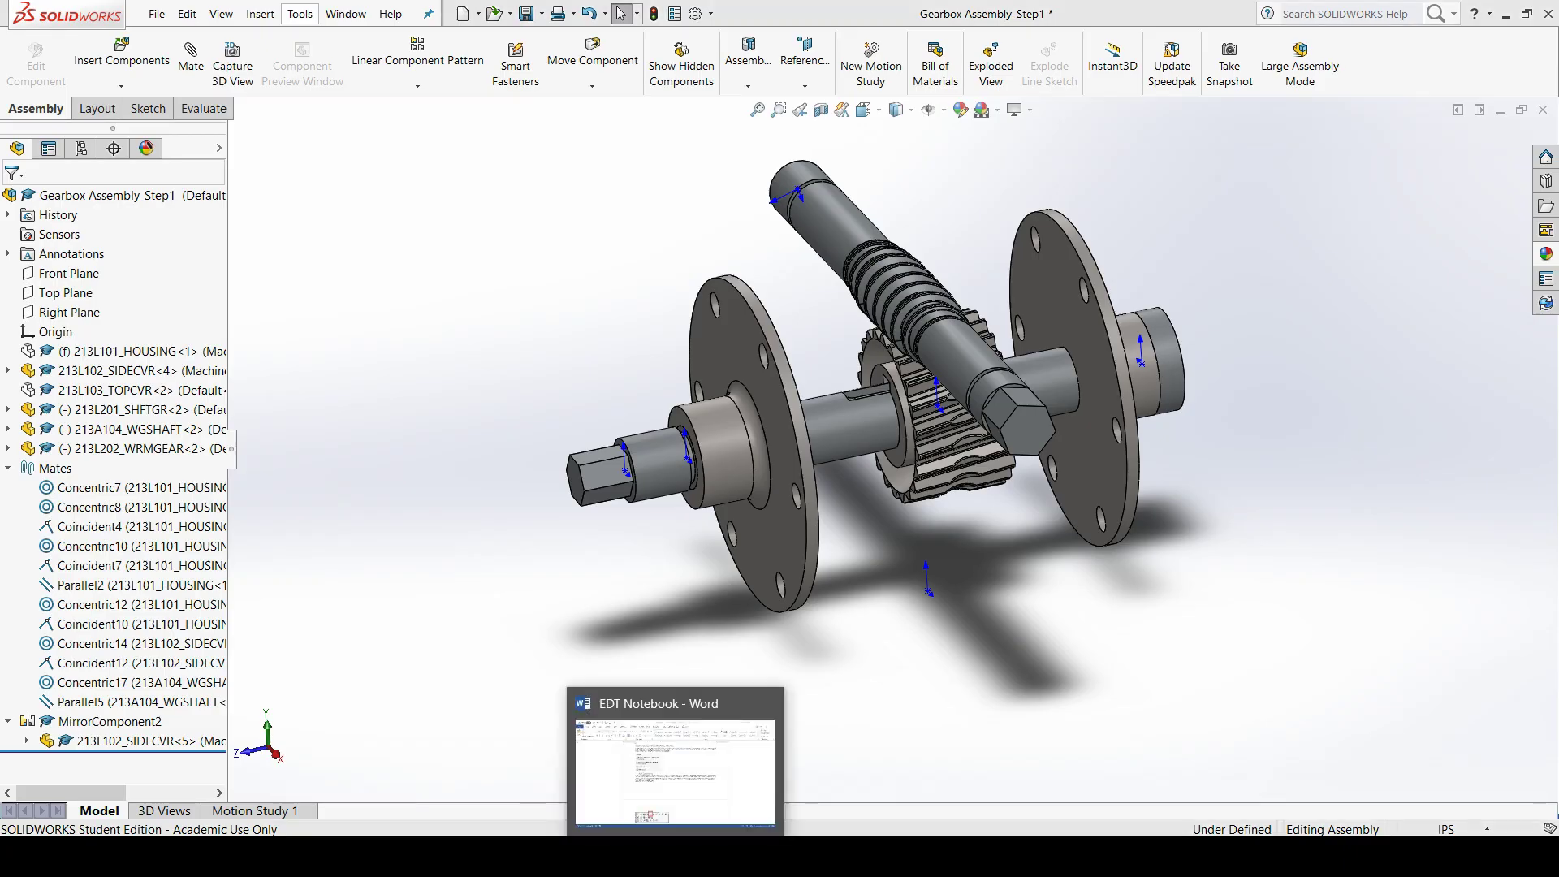
pyautogui.click(716, 796)
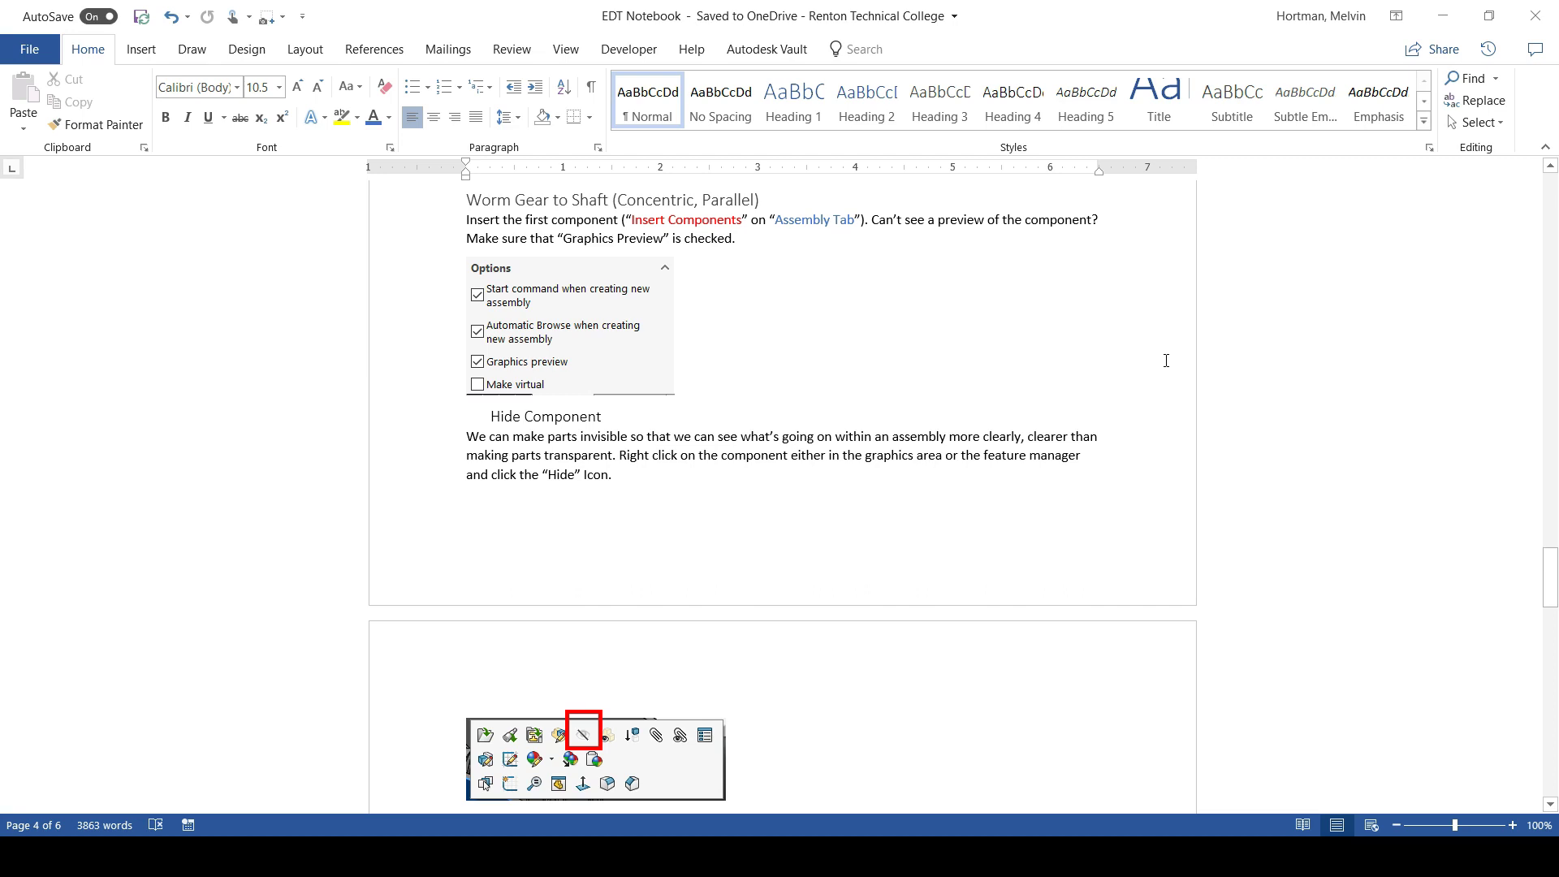
# Step: Read down through the Concentric Mate and Parallel Mate notes in the EDT Notebook
pyautogui.scroll(-5, 1168, 365)
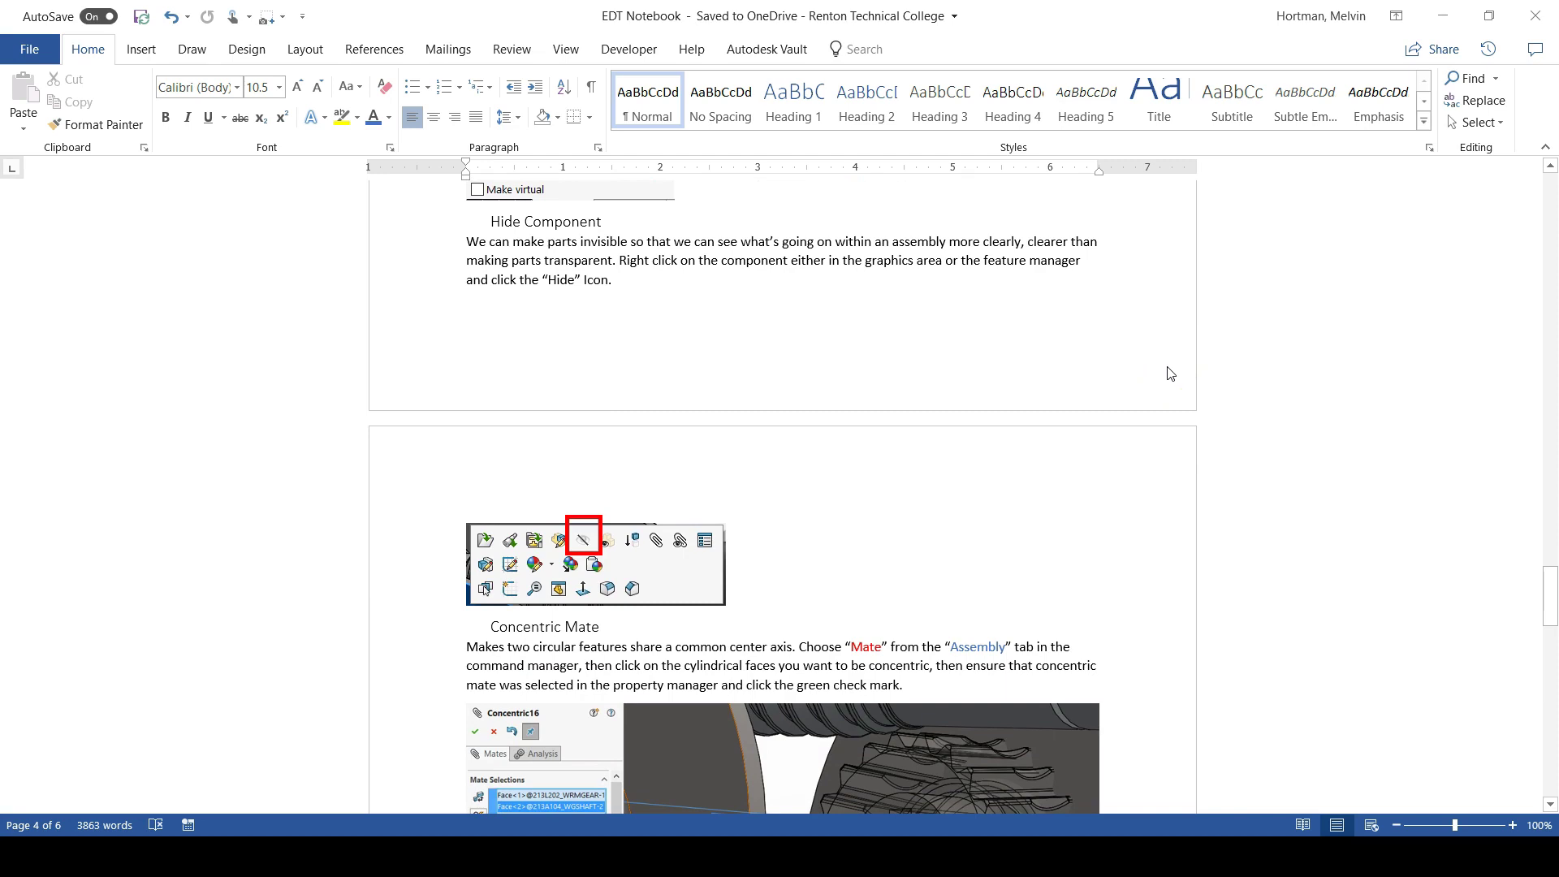
pyautogui.scroll(-8, 1169, 374)
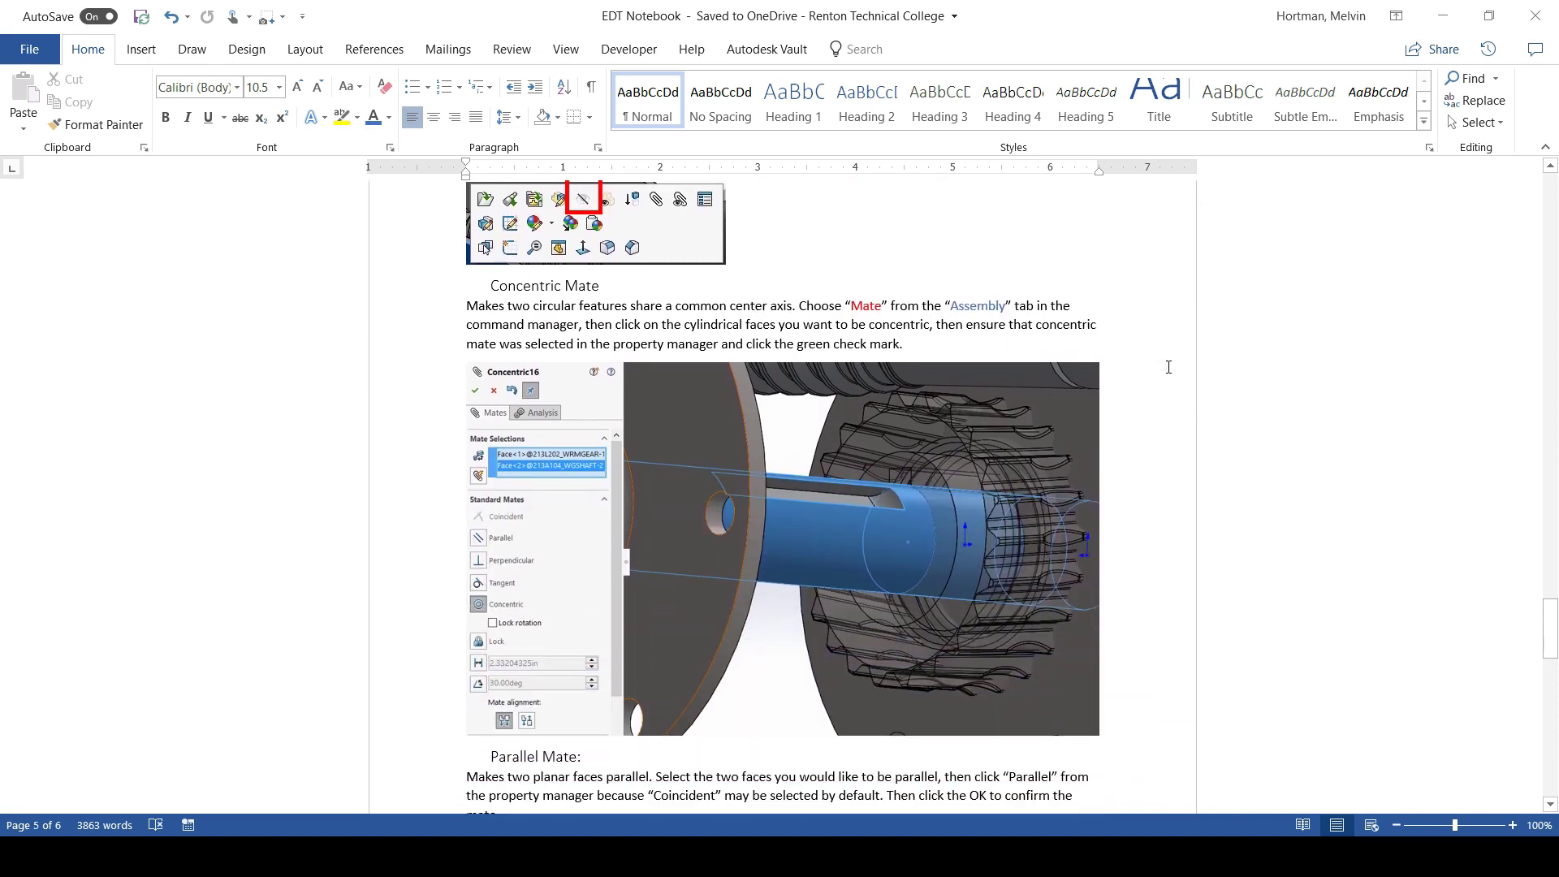
pyautogui.scroll(-2, 1168, 367)
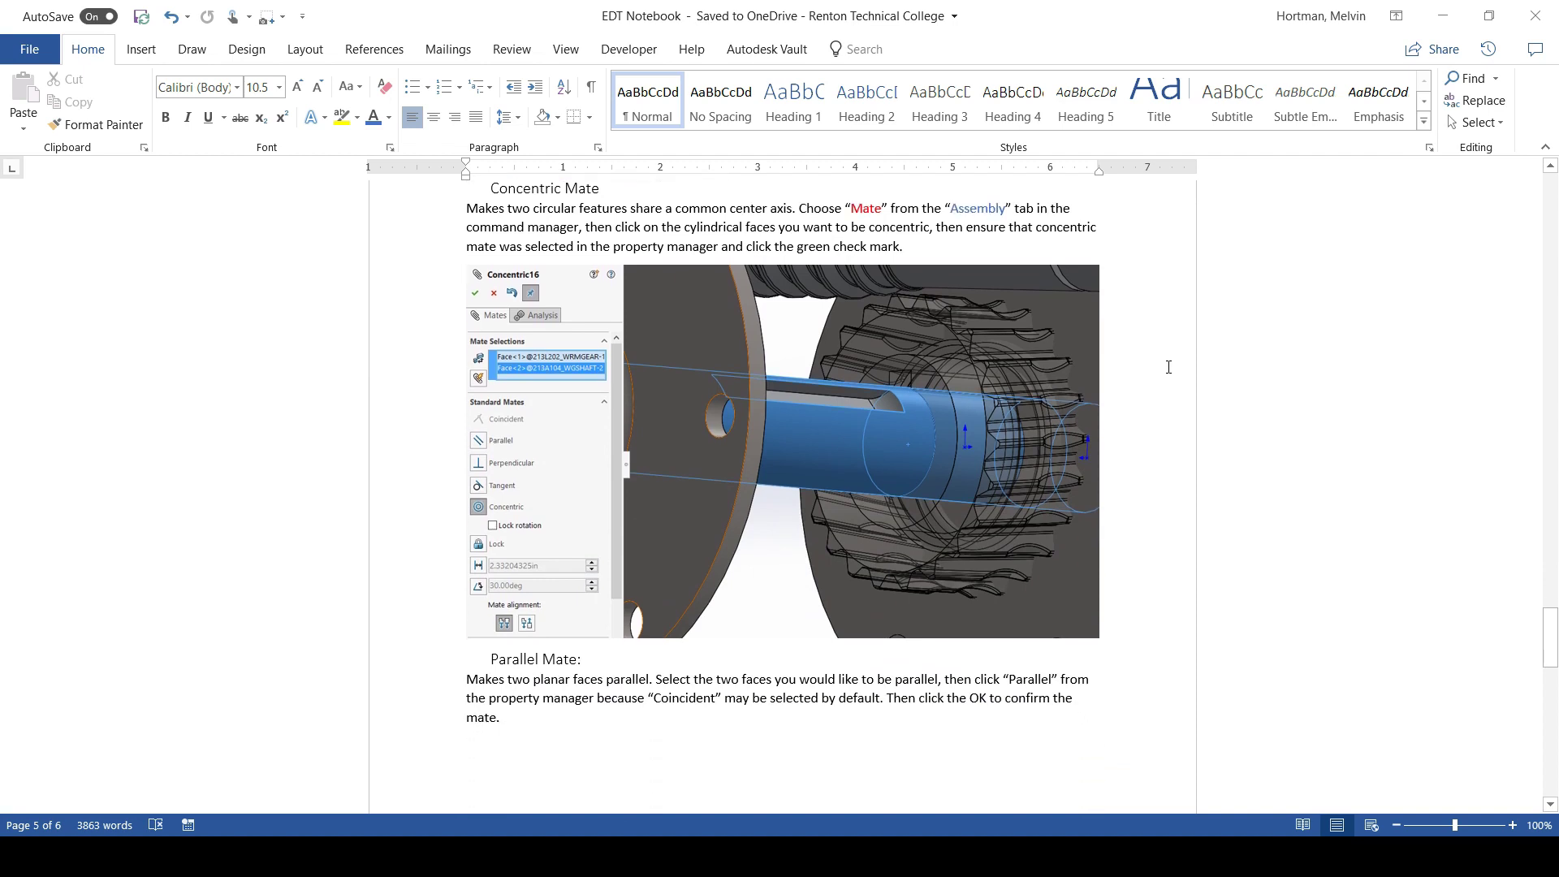
pyautogui.scroll(-8, 1169, 367)
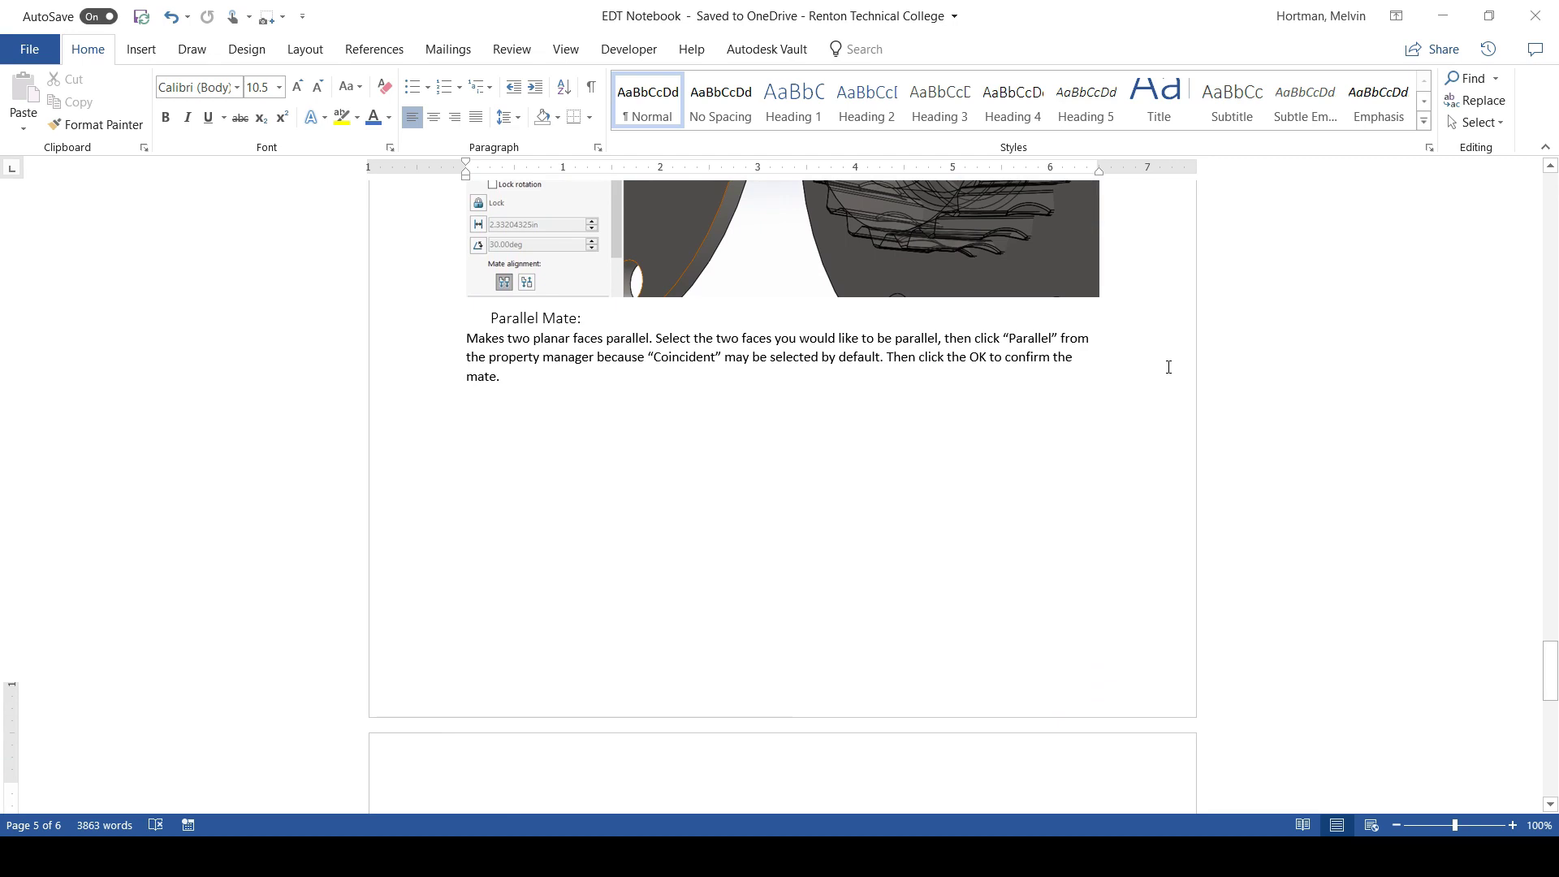
pyautogui.scroll(-7, 1169, 367)
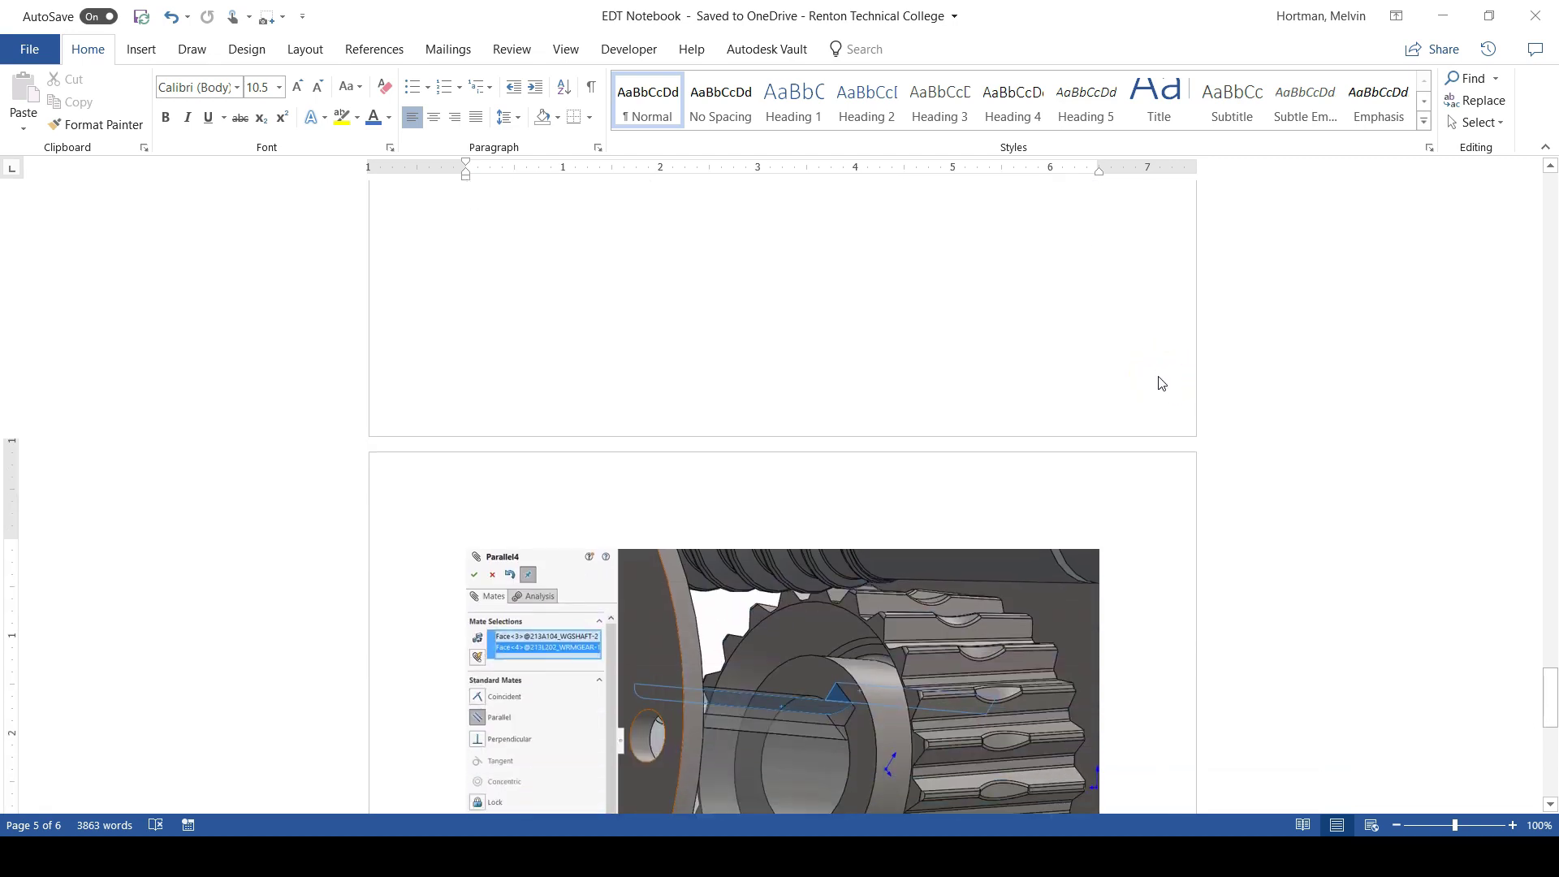
pyautogui.scroll(-6, 1161, 382)
pyautogui.scroll(-2, 1154, 383)
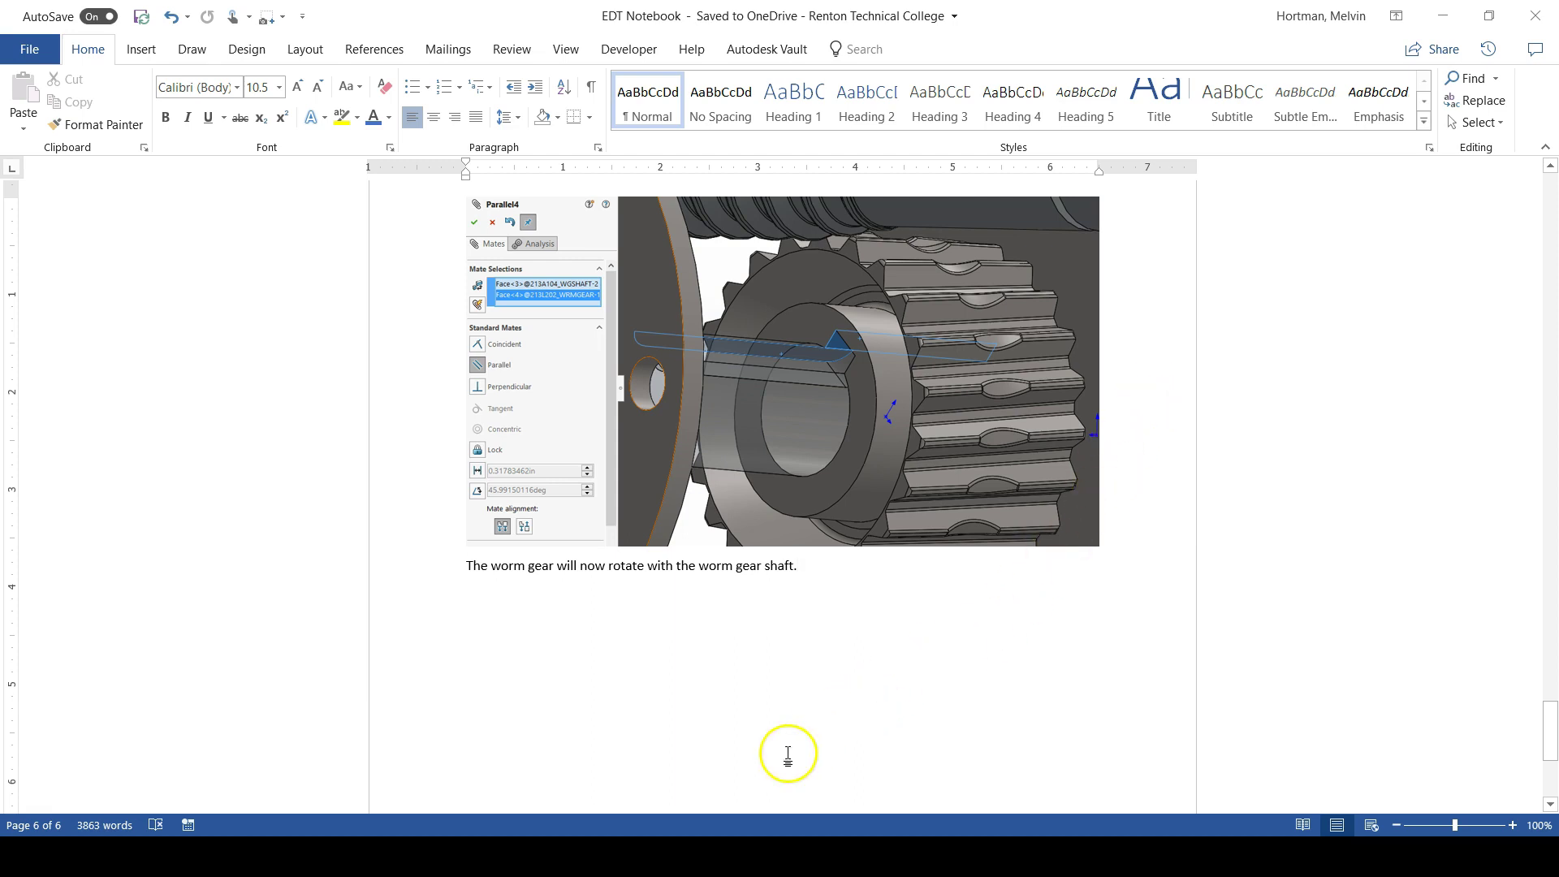
# Step: Return to the gearbox assembly and collapse the Mates folder in the FeatureManager tree
pyautogui.click(714, 857)
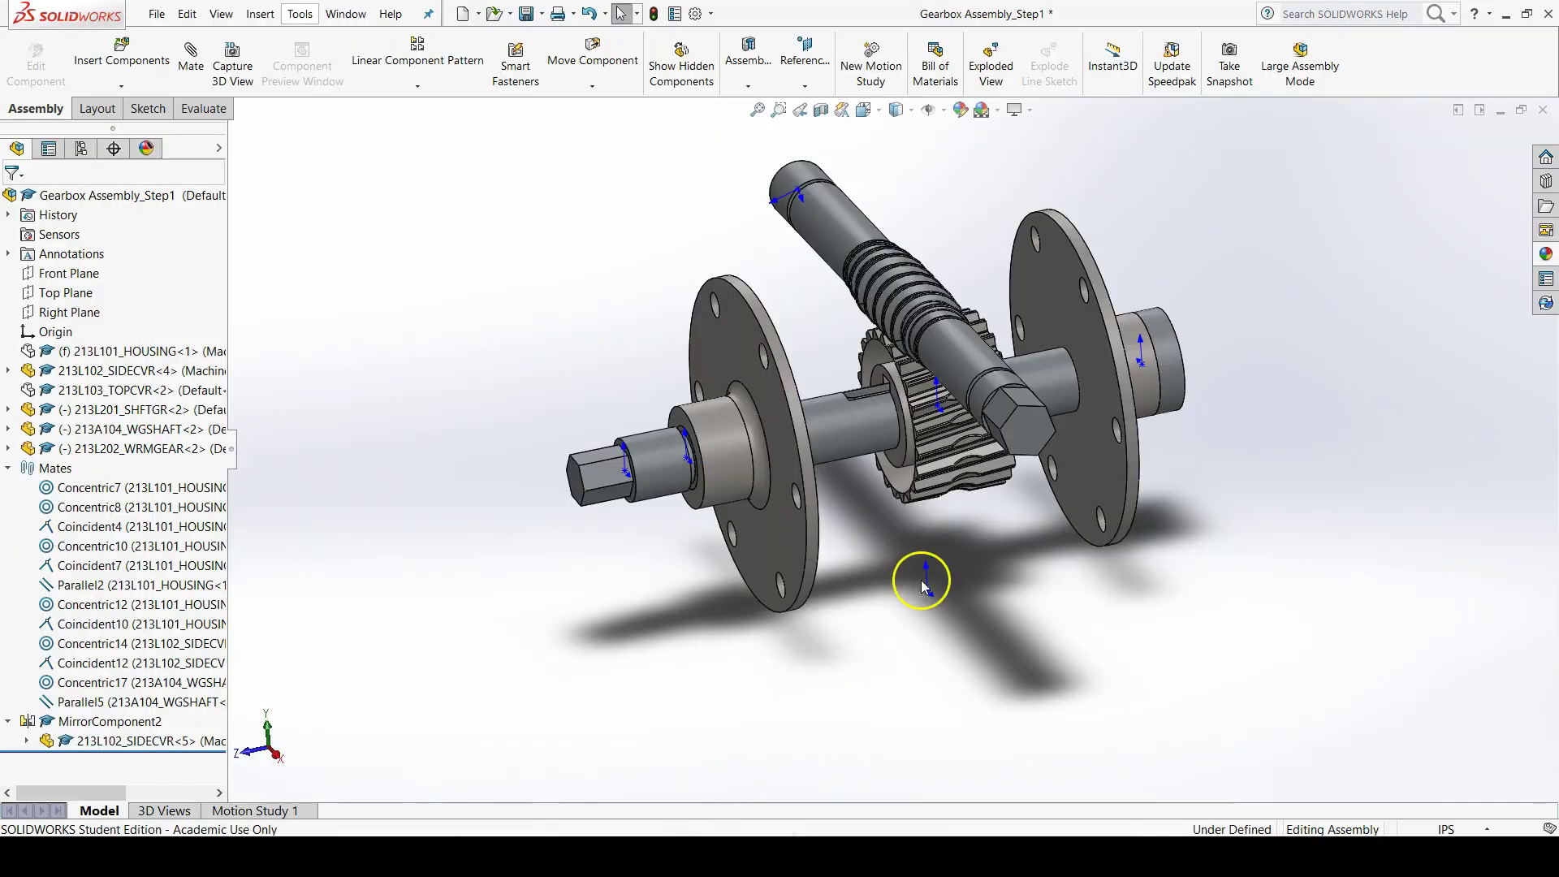
pyautogui.moveTo(1024, 451); pyautogui.dragTo(1037, 334, button='middle')
pyautogui.moveTo(966, 369); pyautogui.dragTo(1014, 440, button='middle')
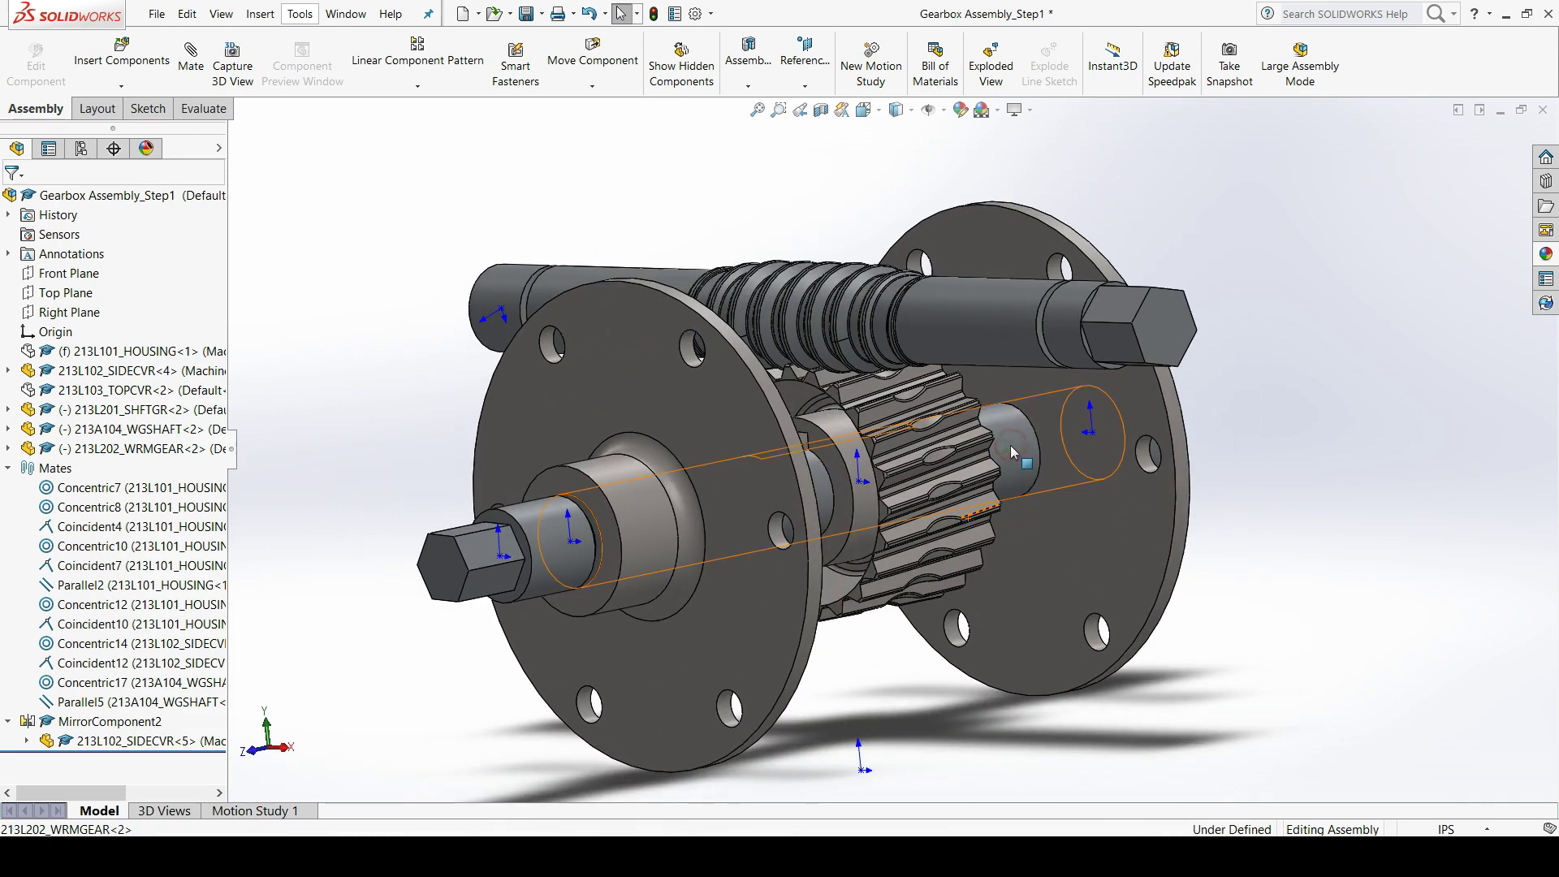
pyautogui.click(7, 470)
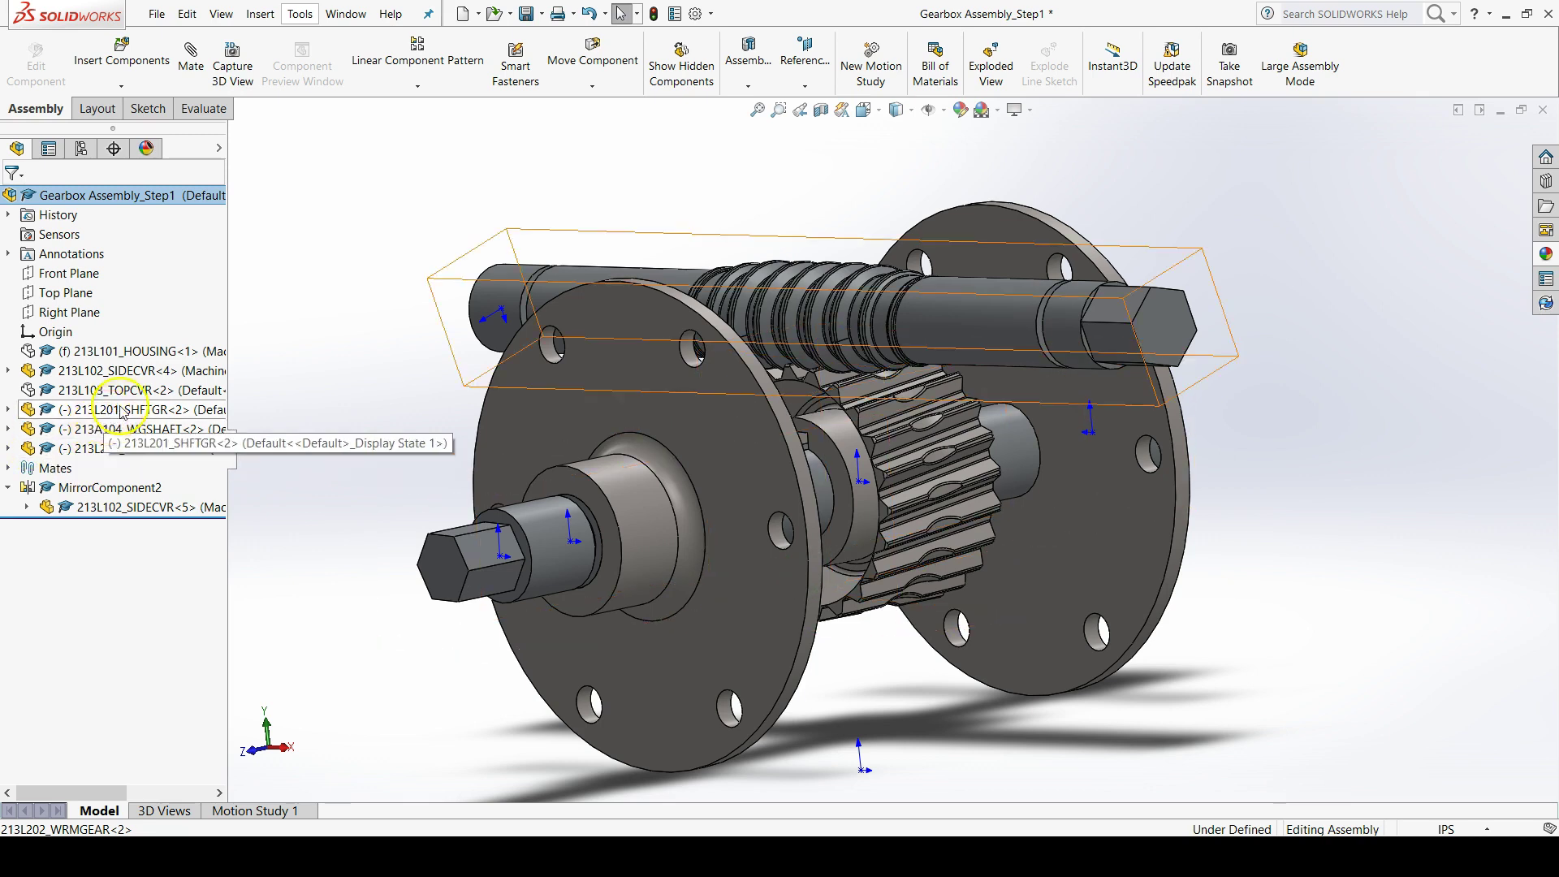
pyautogui.moveTo(42, 360)
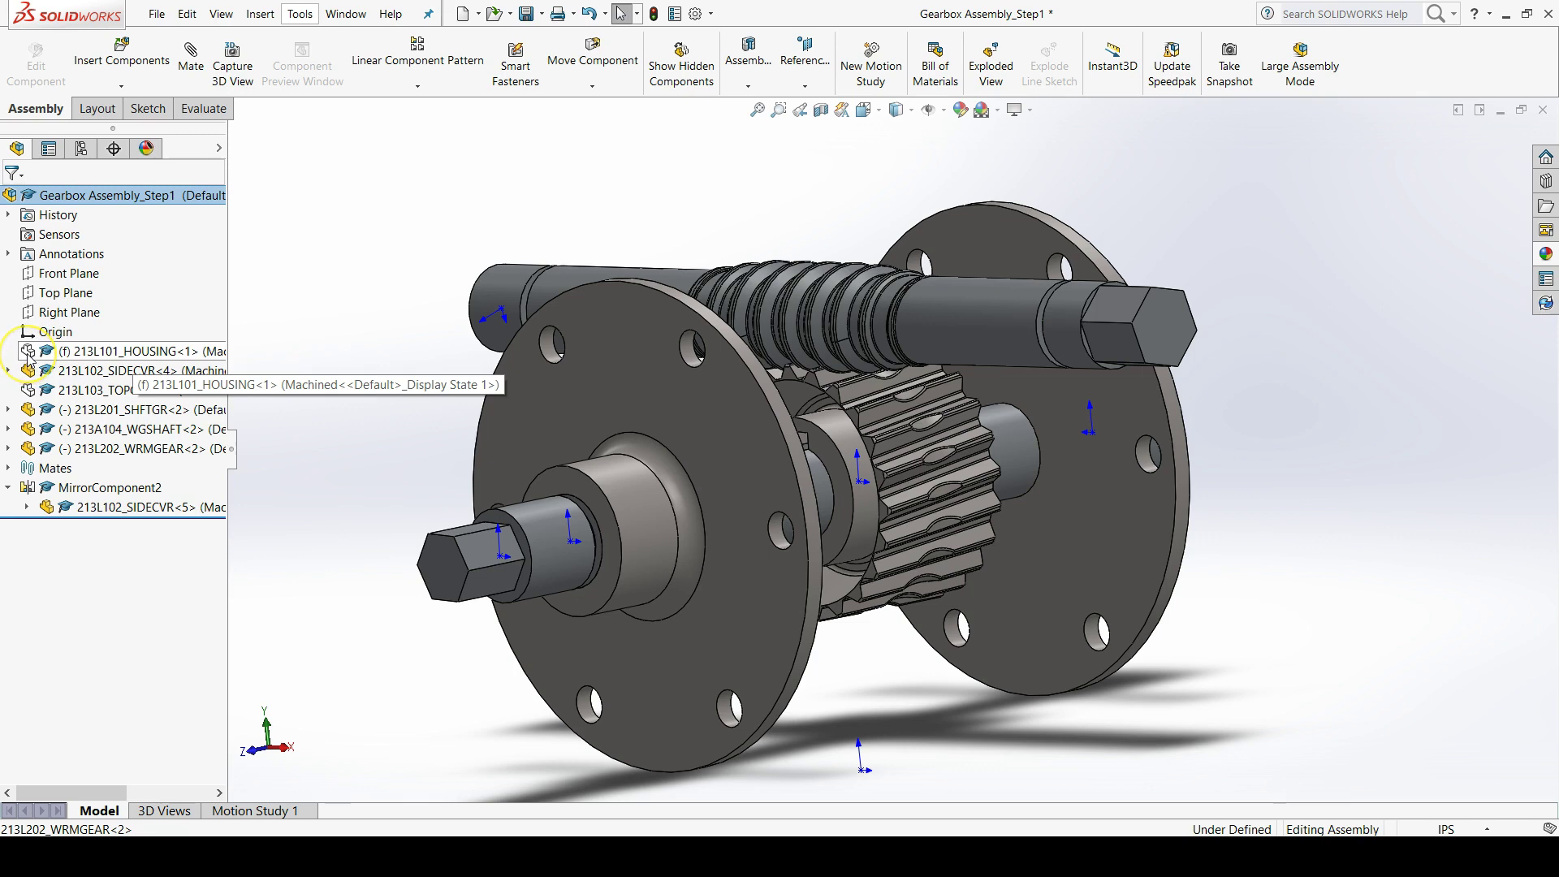
# Step: Unhide the housing and the 213L103_TOPCVR top cover, then orbit to view the enclosed gearbox
pyautogui.rightClick(105, 353)
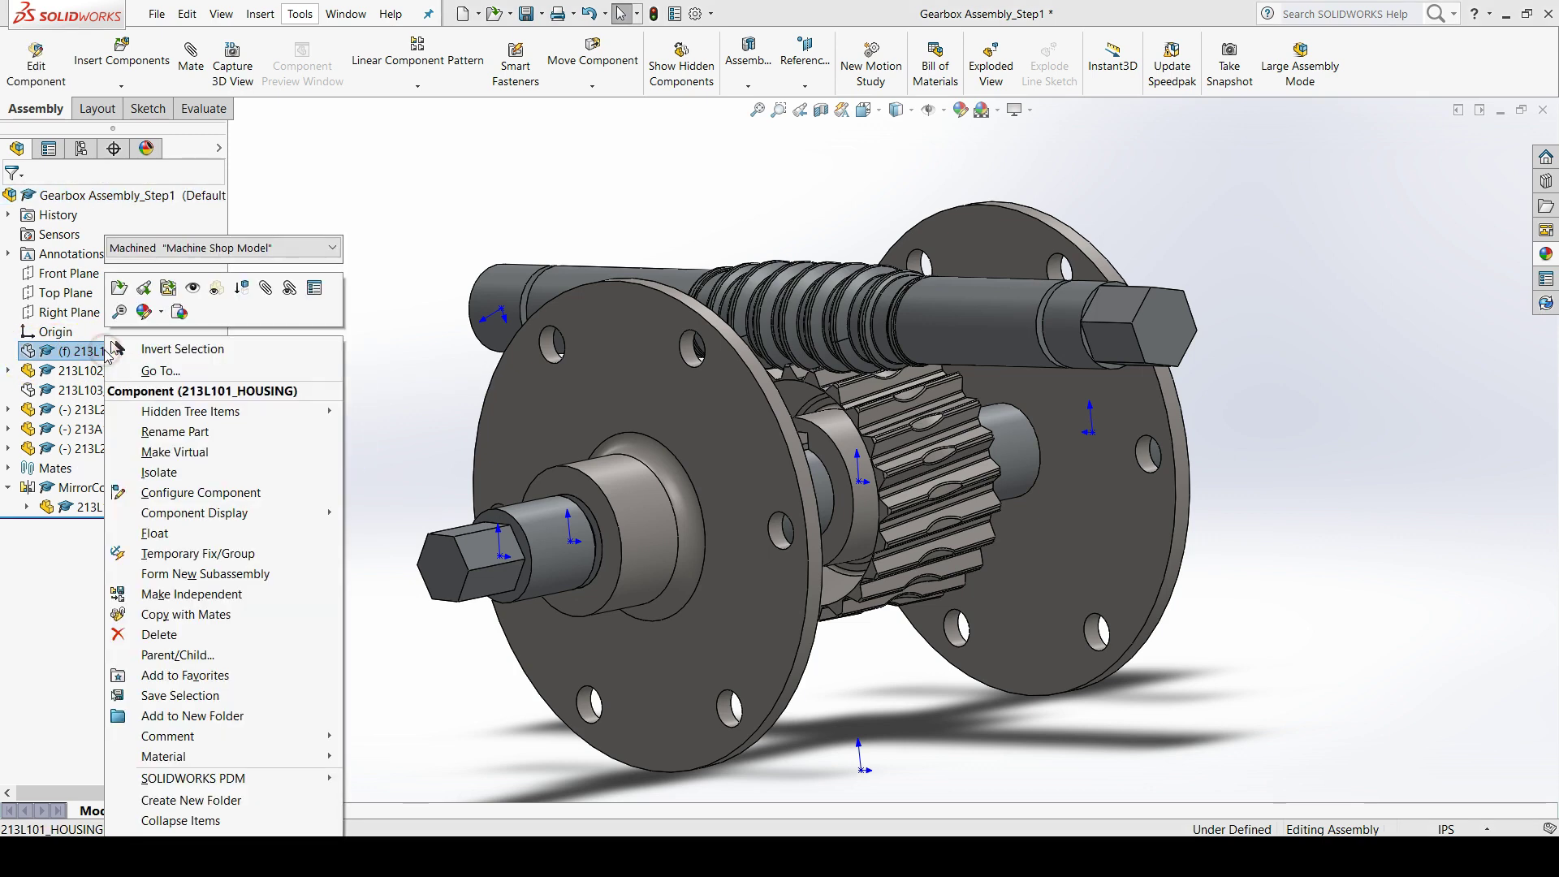
pyautogui.click(192, 289)
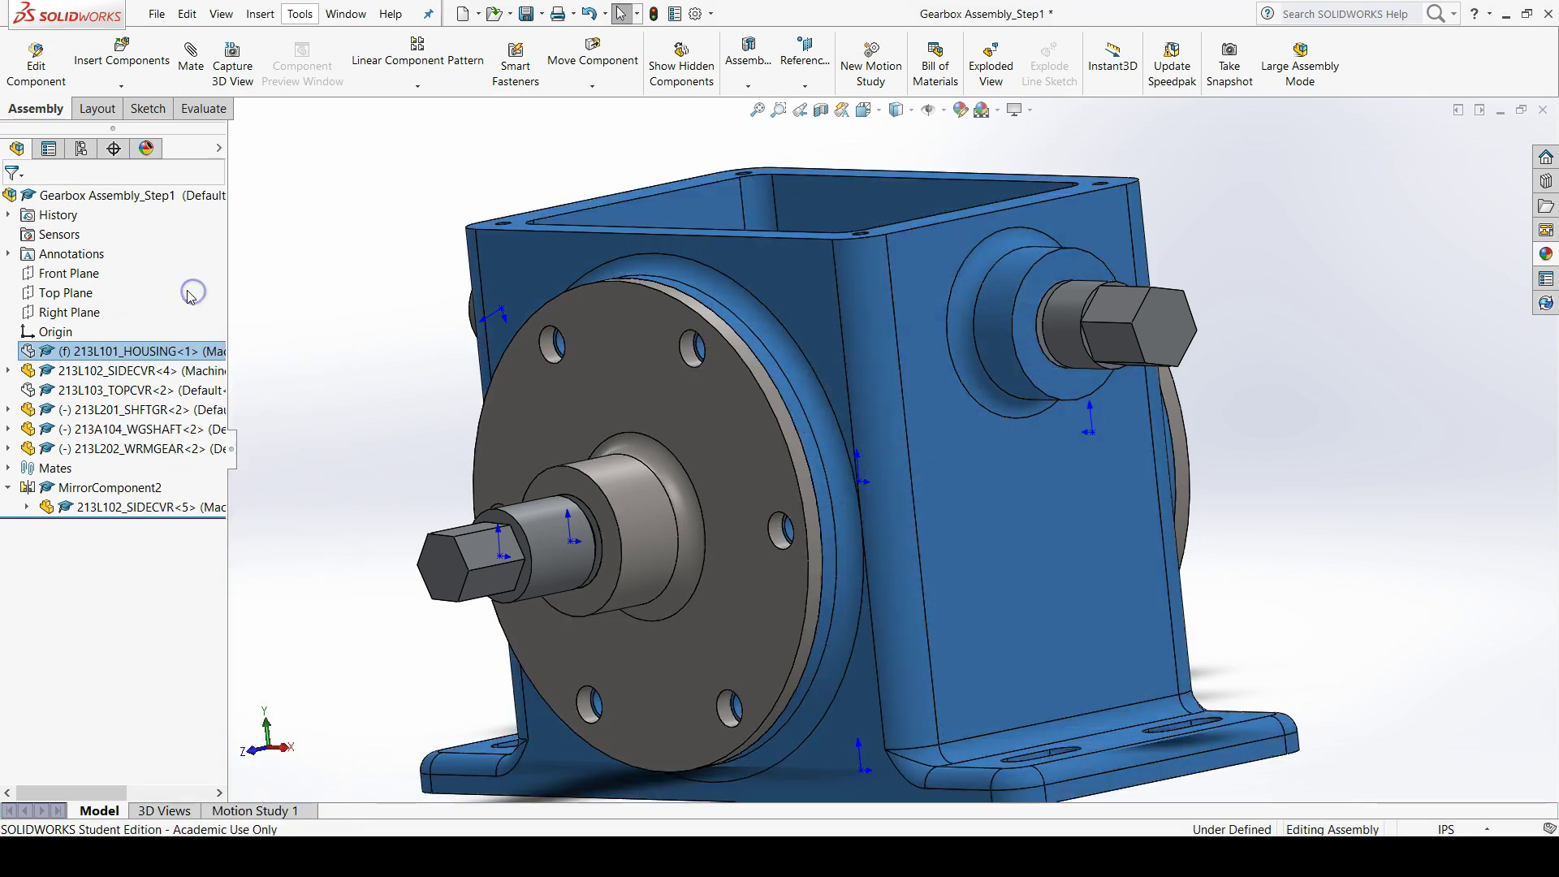
pyautogui.rightClick(75, 394)
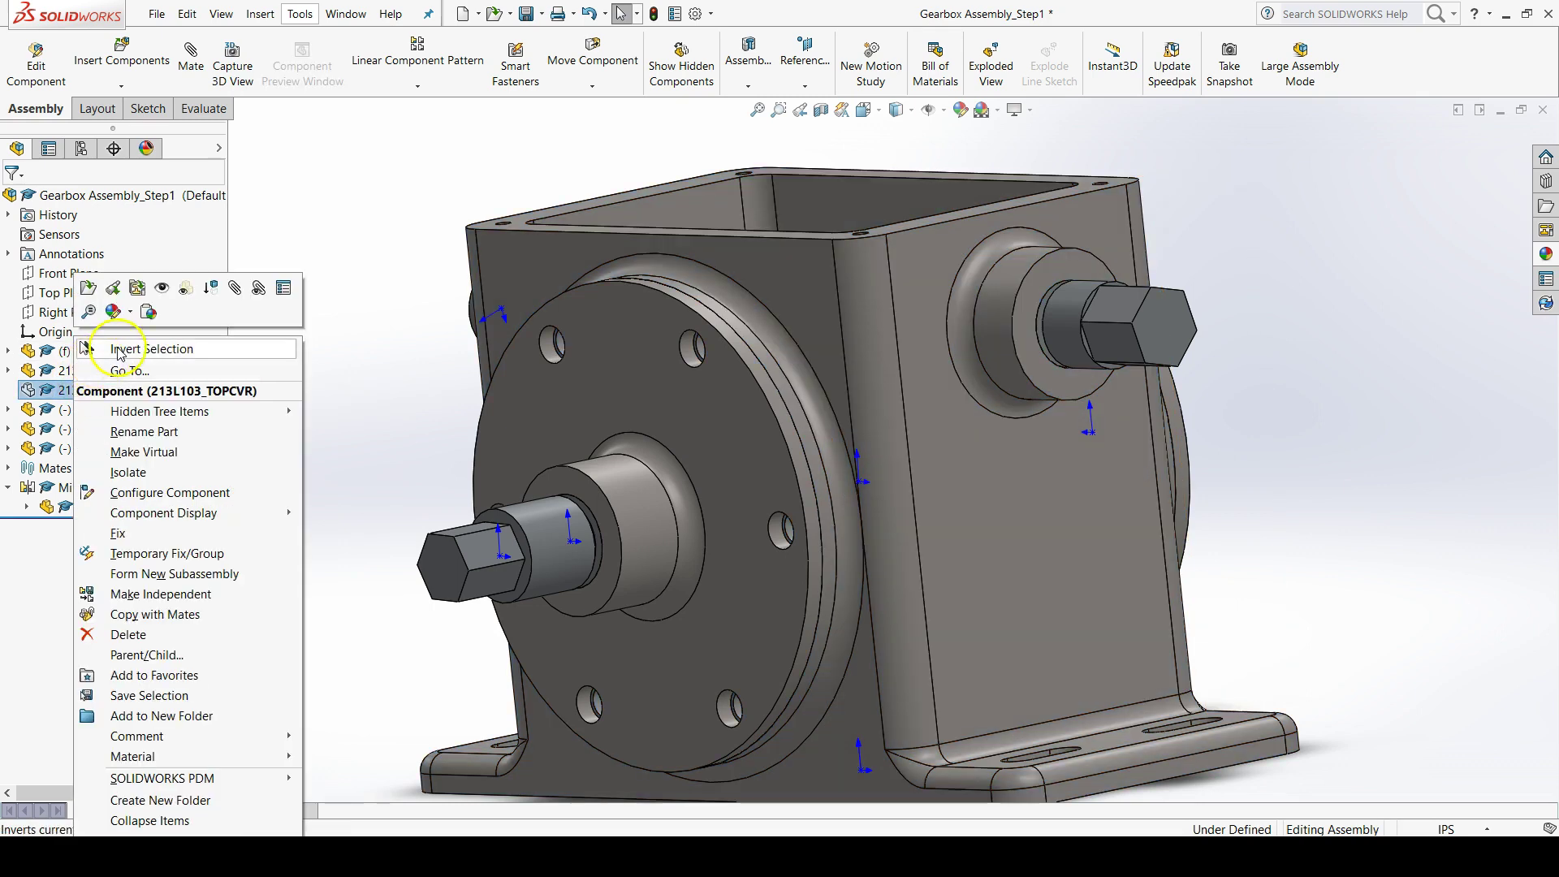
pyautogui.click(168, 289)
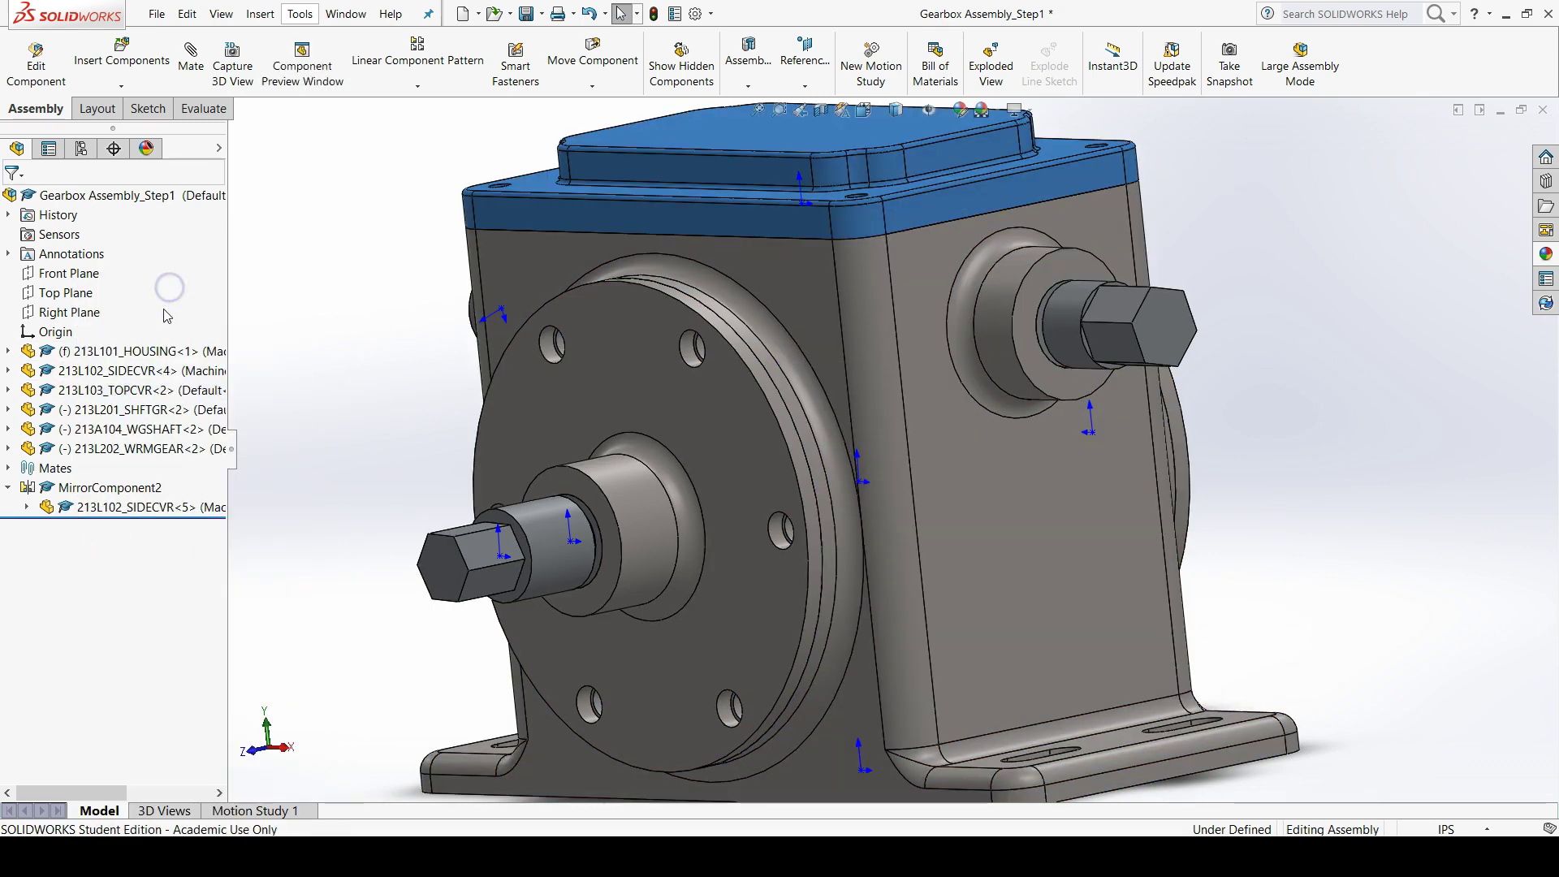
pyautogui.click(1318, 423)
pyautogui.moveTo(1318, 424); pyautogui.dragTo(1350, 461, button='middle')
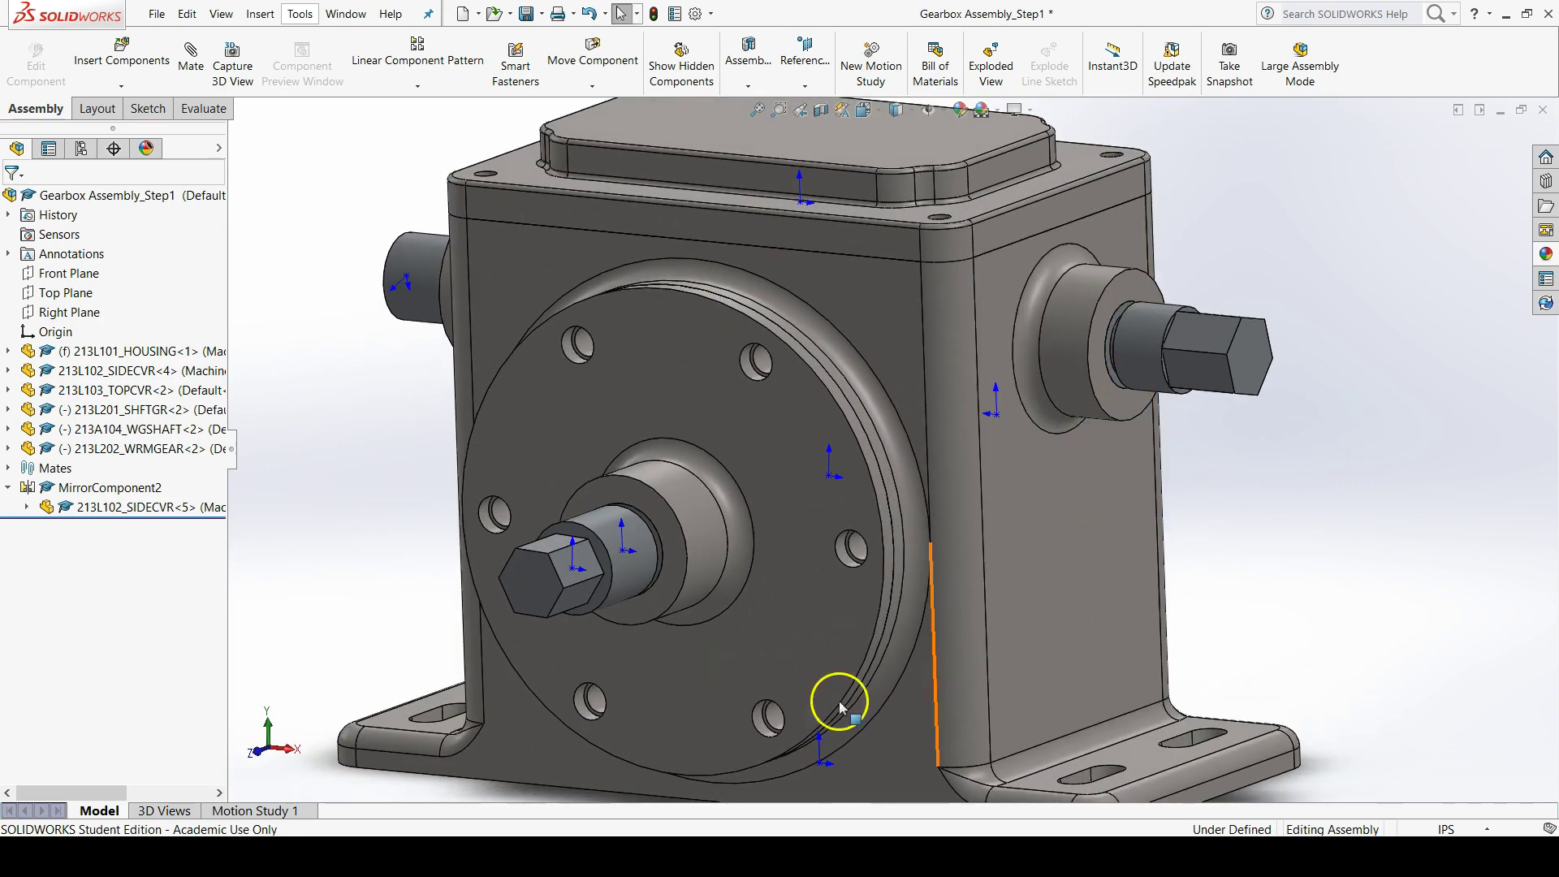